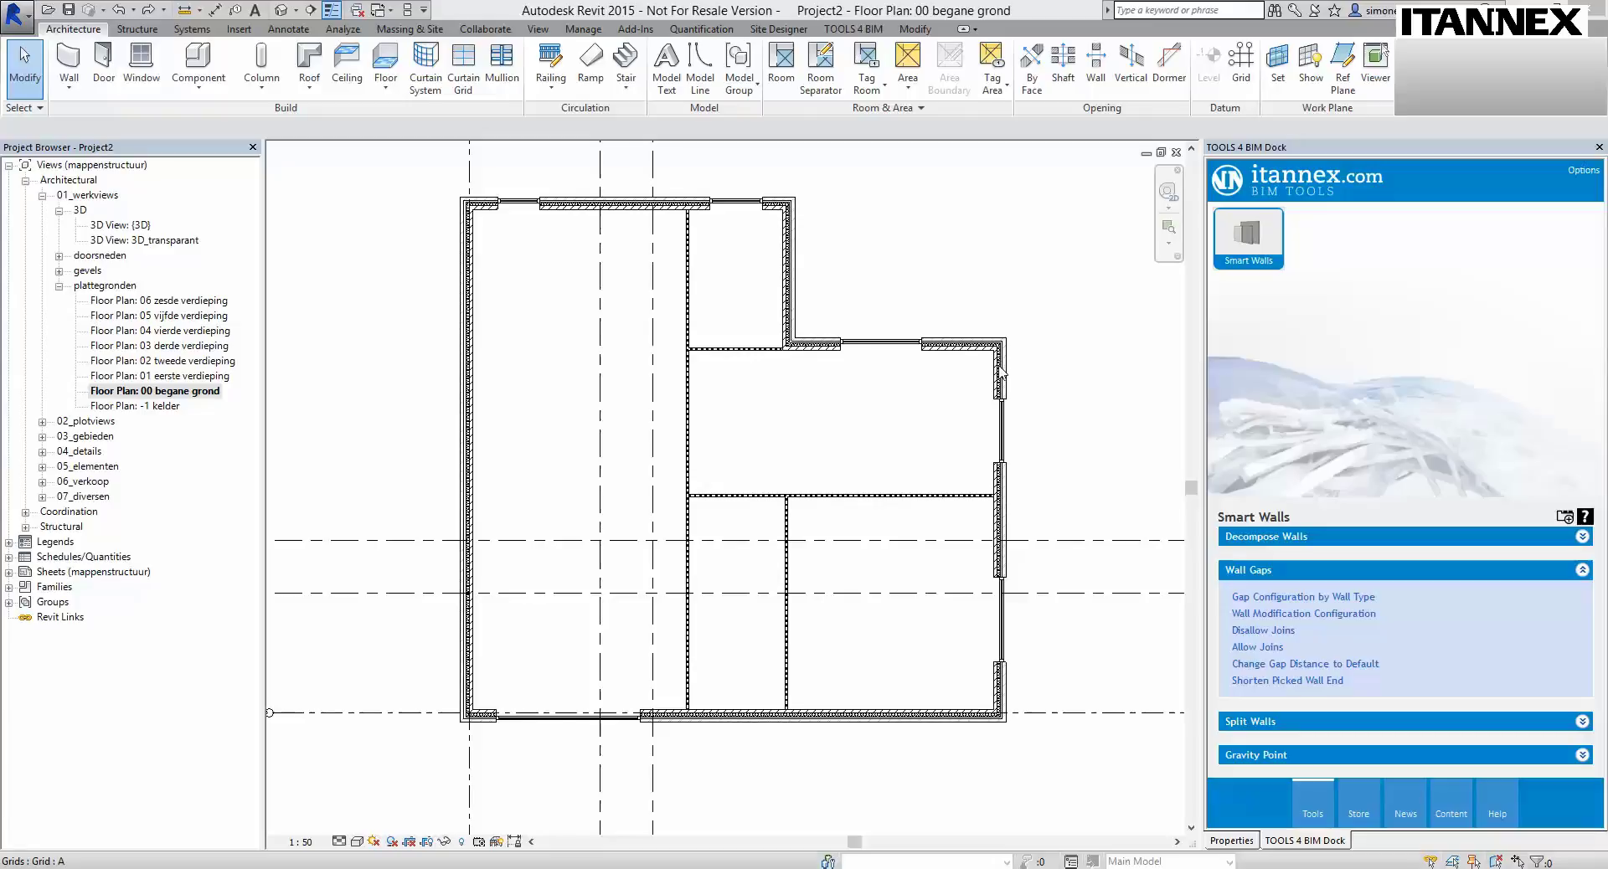
Set the ISR_Kalkzandsteen wall type's gap distance to 20 in Gap Configuration by Wall Type.
click(1256, 600)
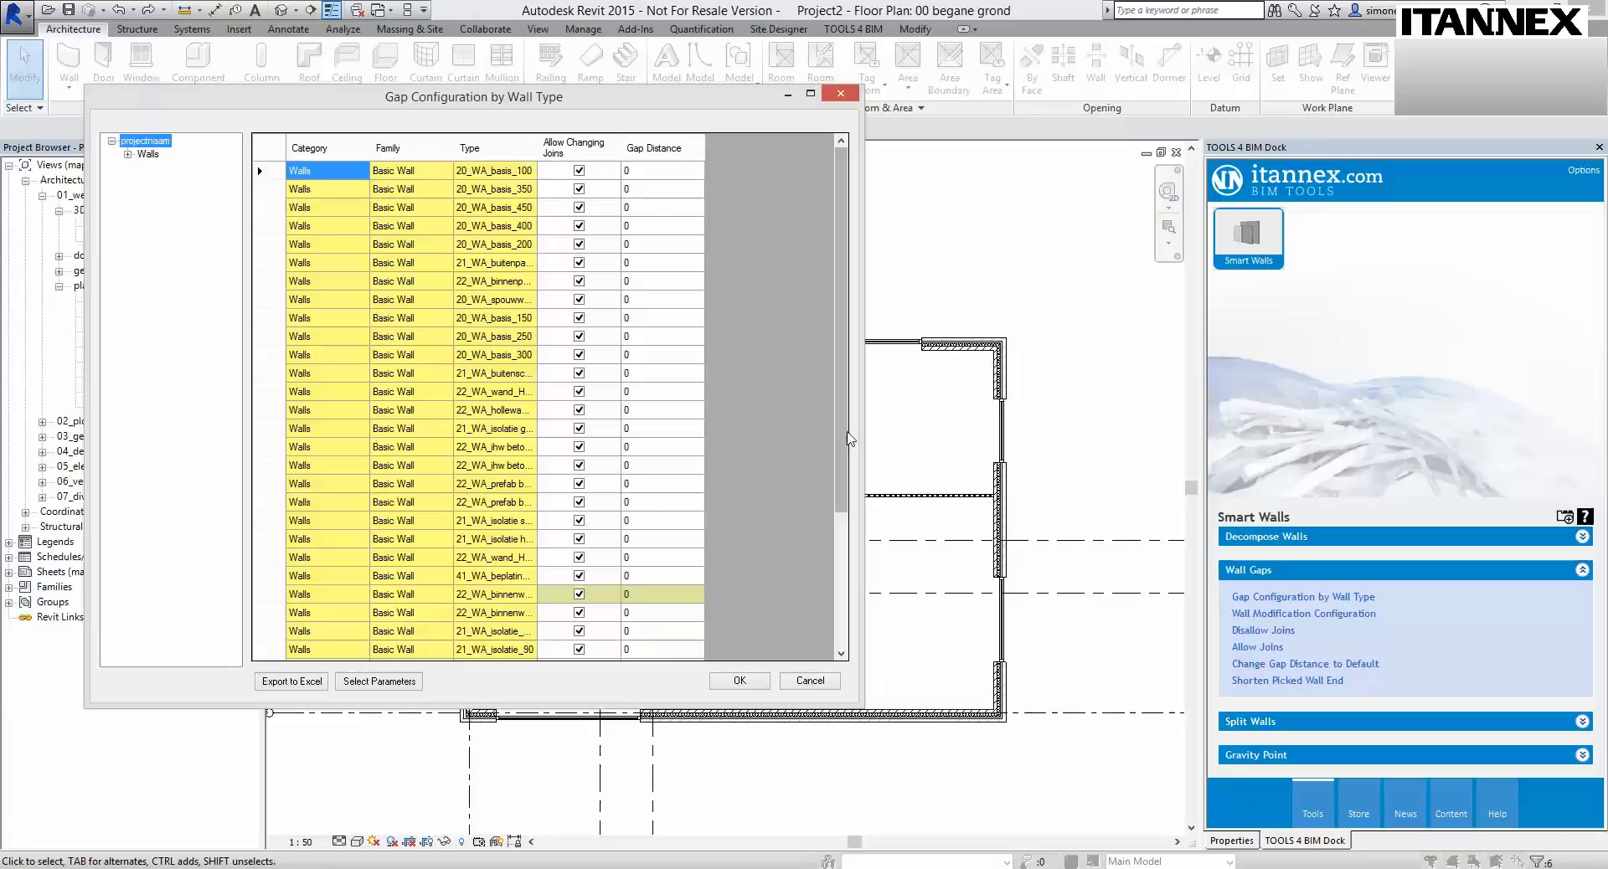
drag(842, 439, 821, 573)
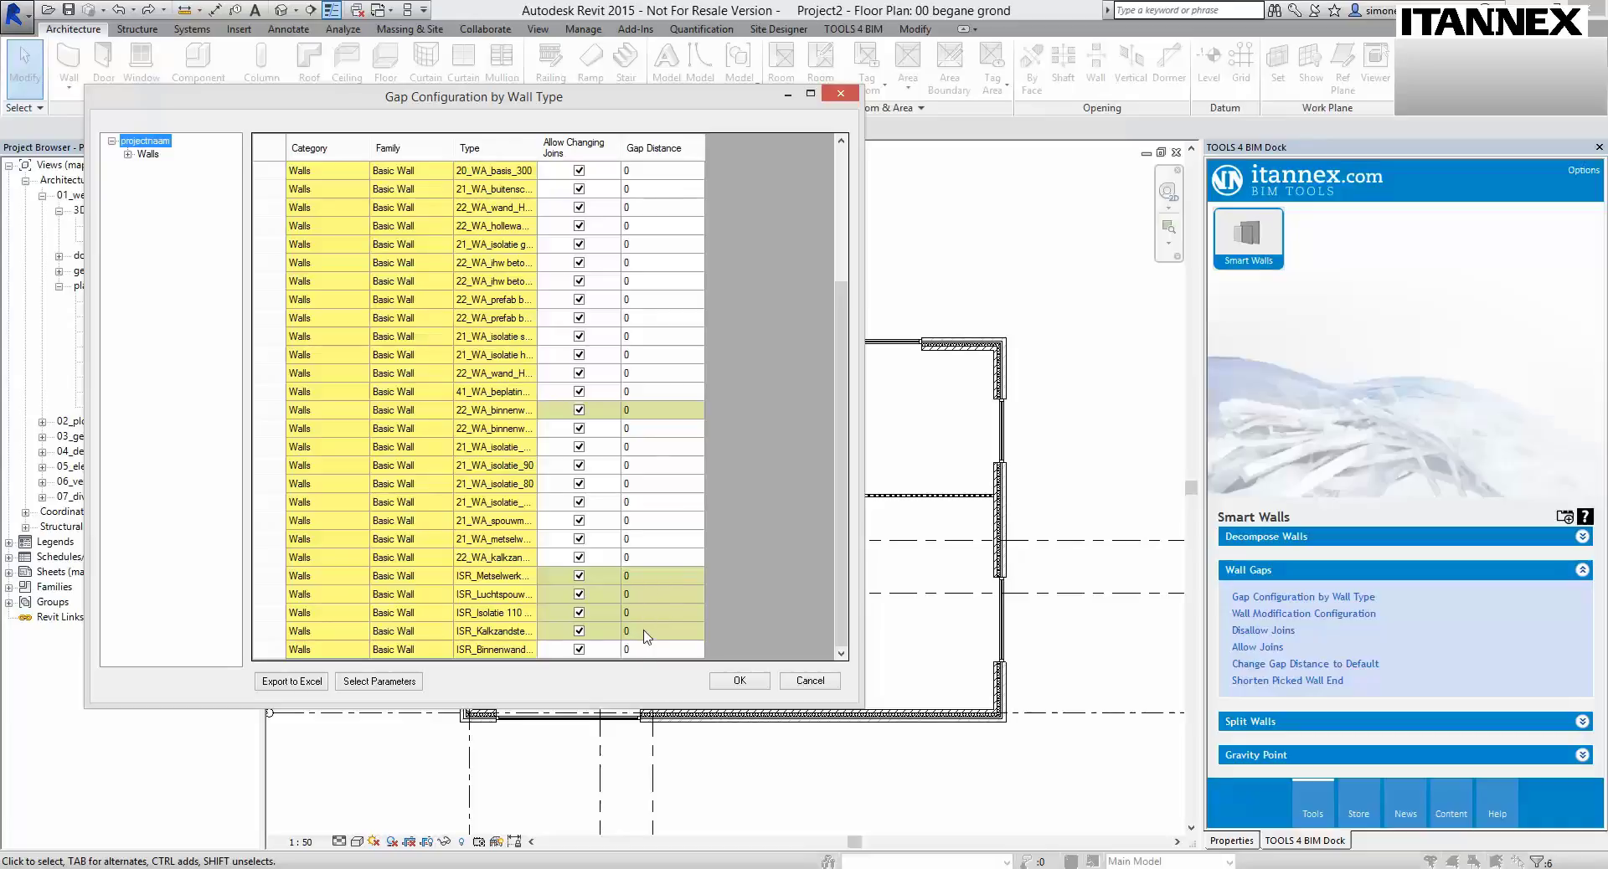
click(649, 633)
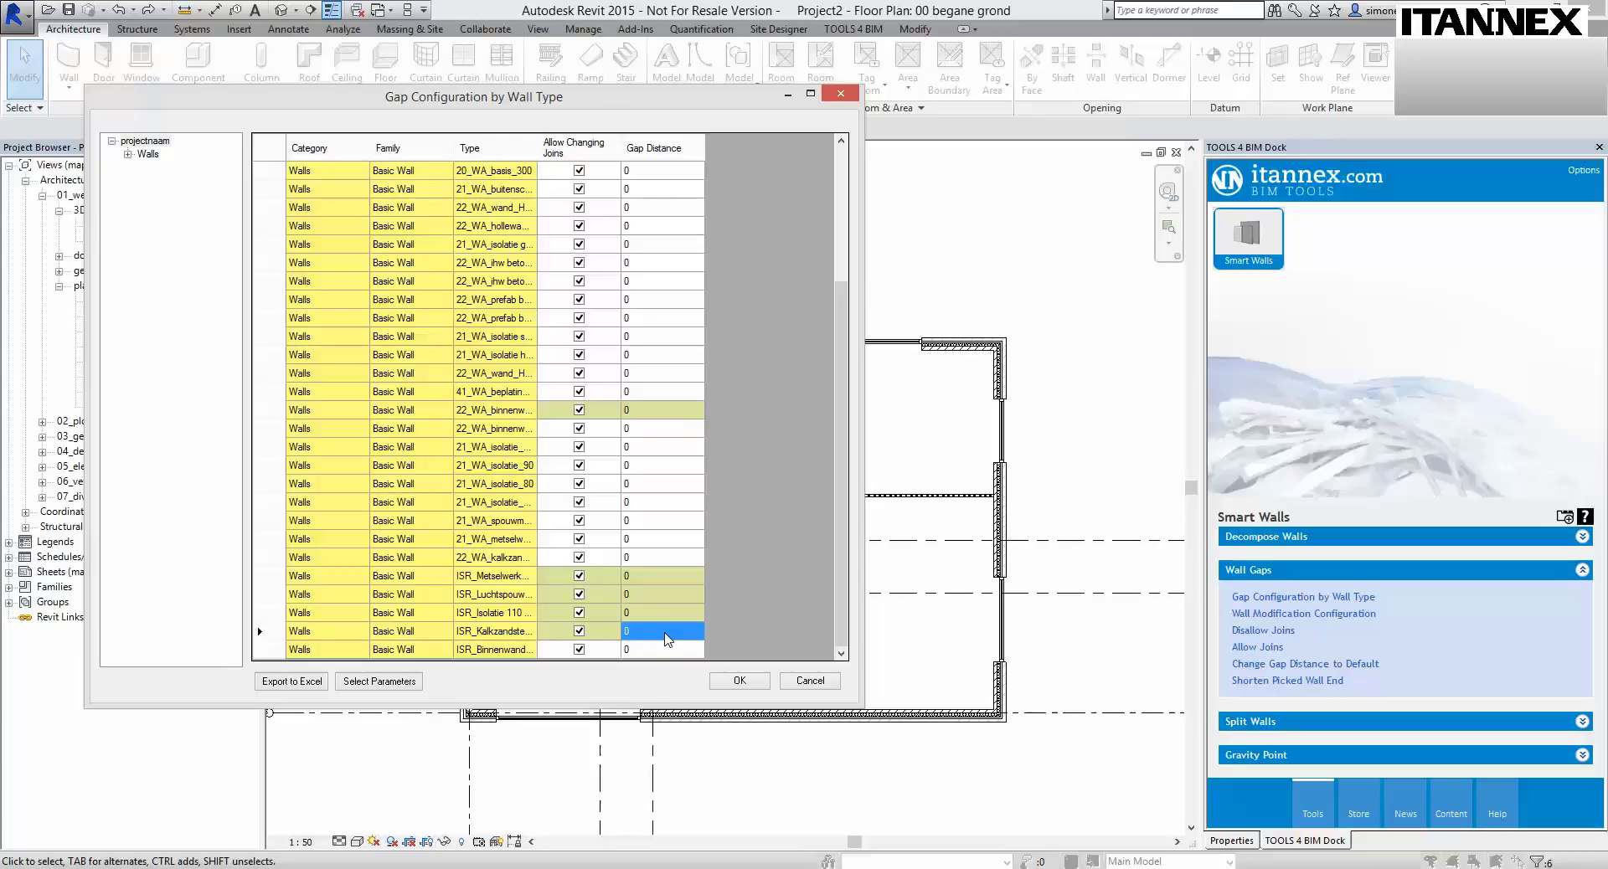
text(2)
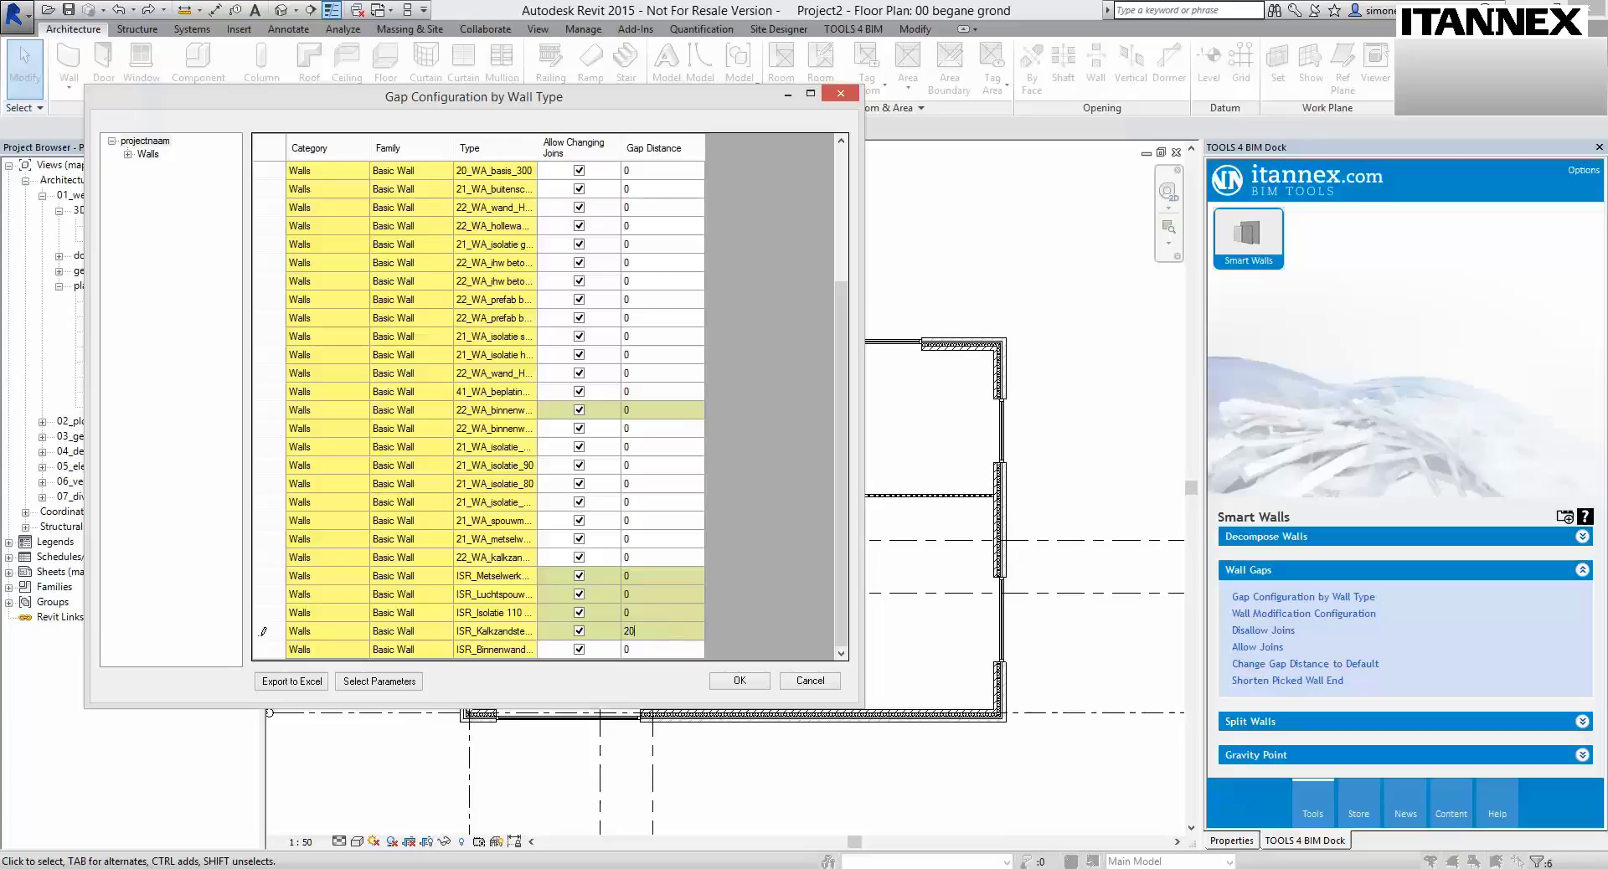
click(732, 682)
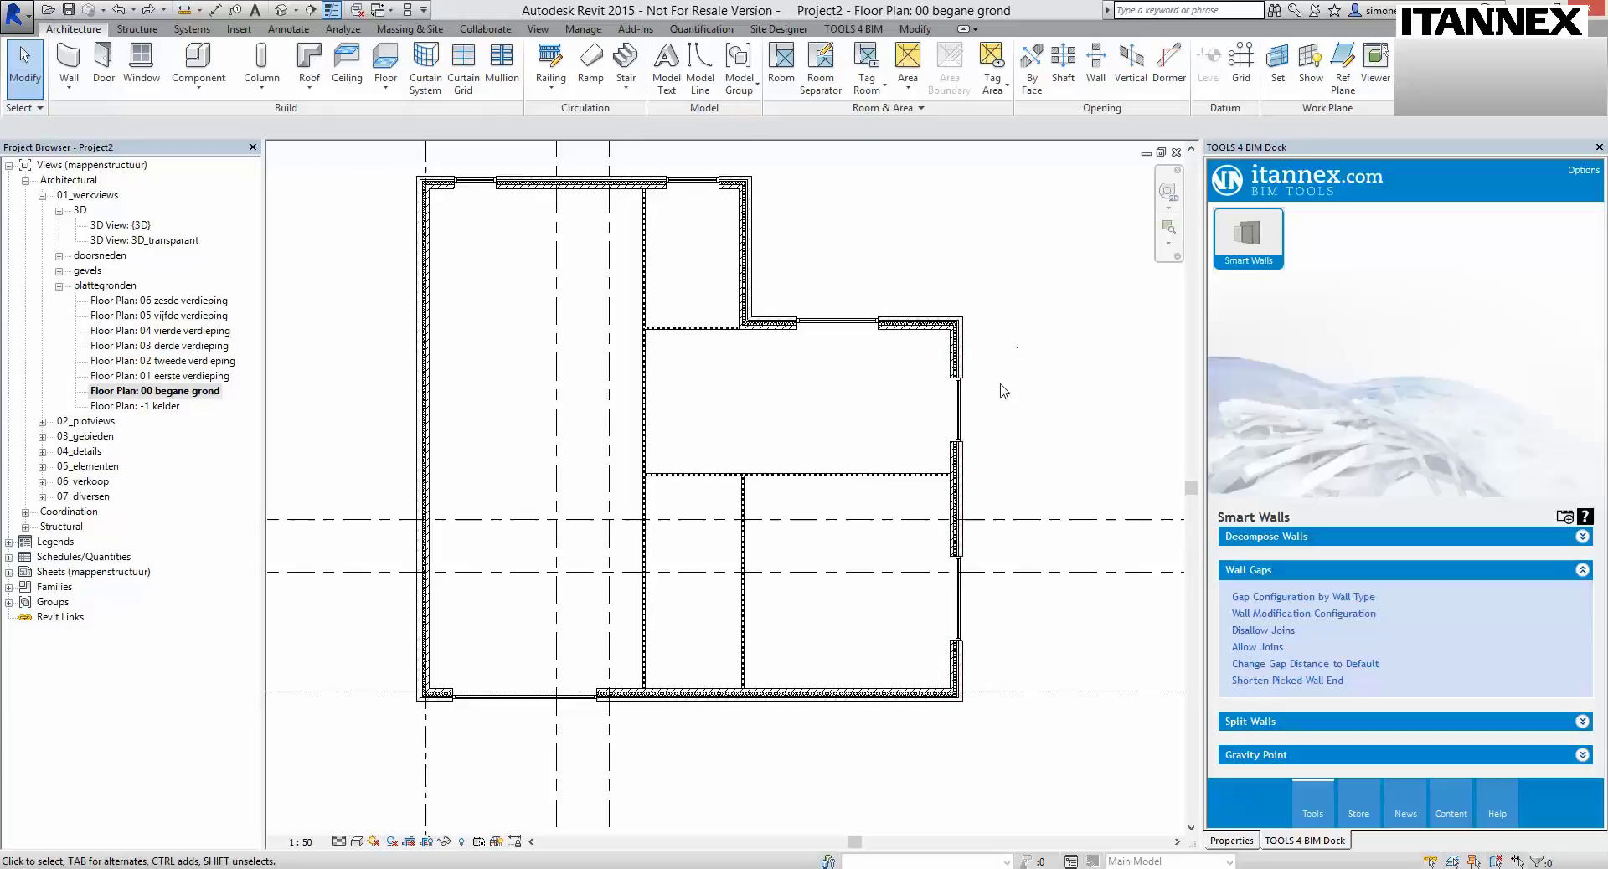
Change the wall modification configuration to Shorten at Start Point.
scroll(959, 346, up, 2)
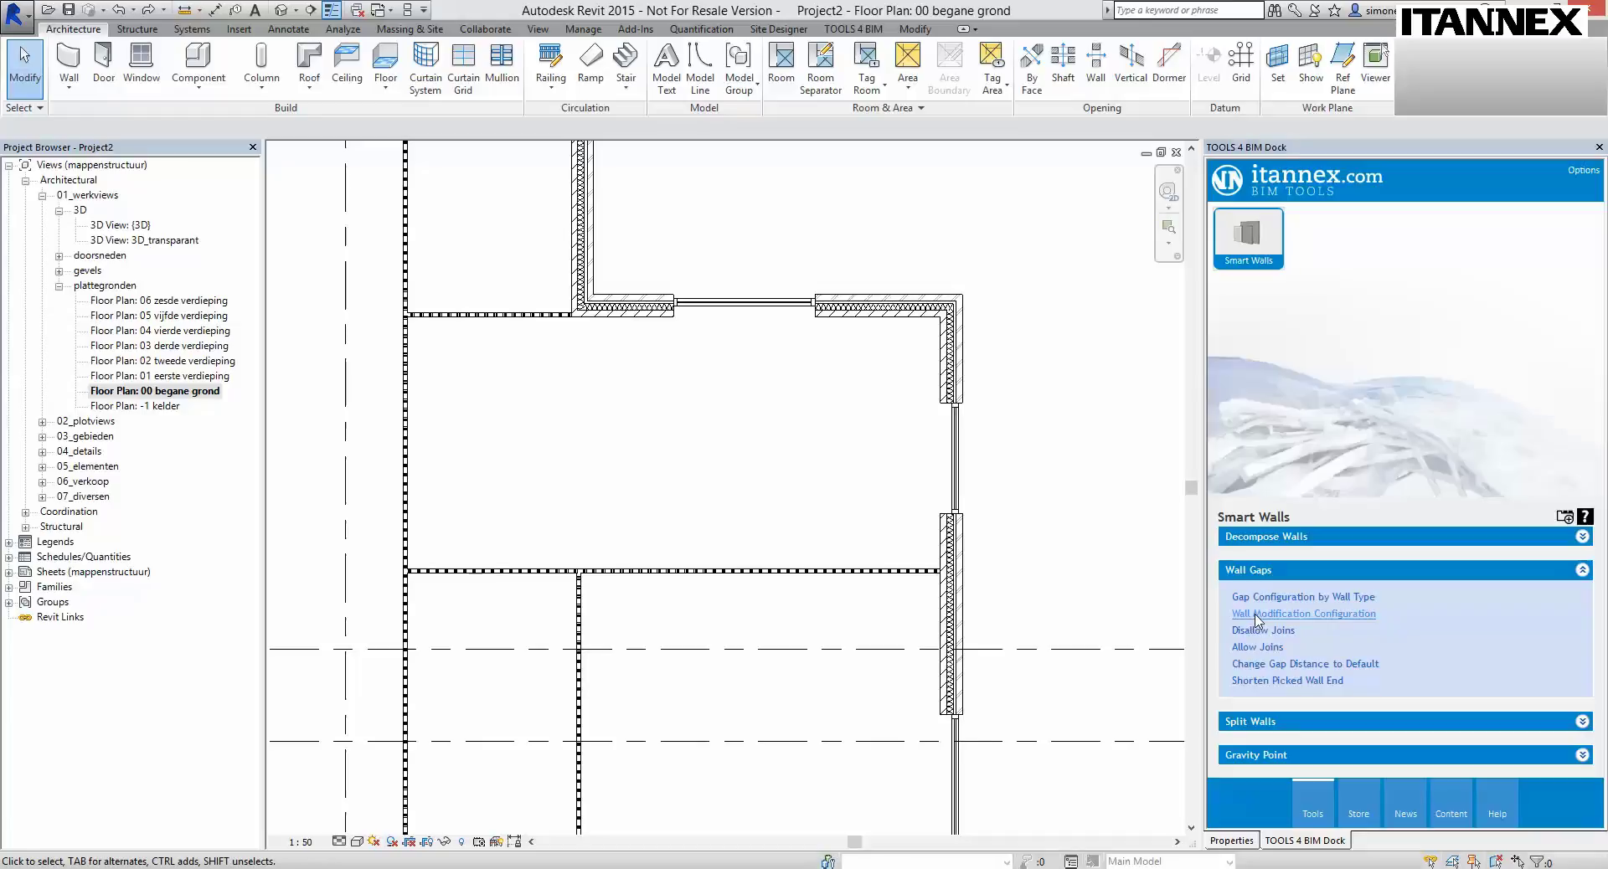
click(1256, 616)
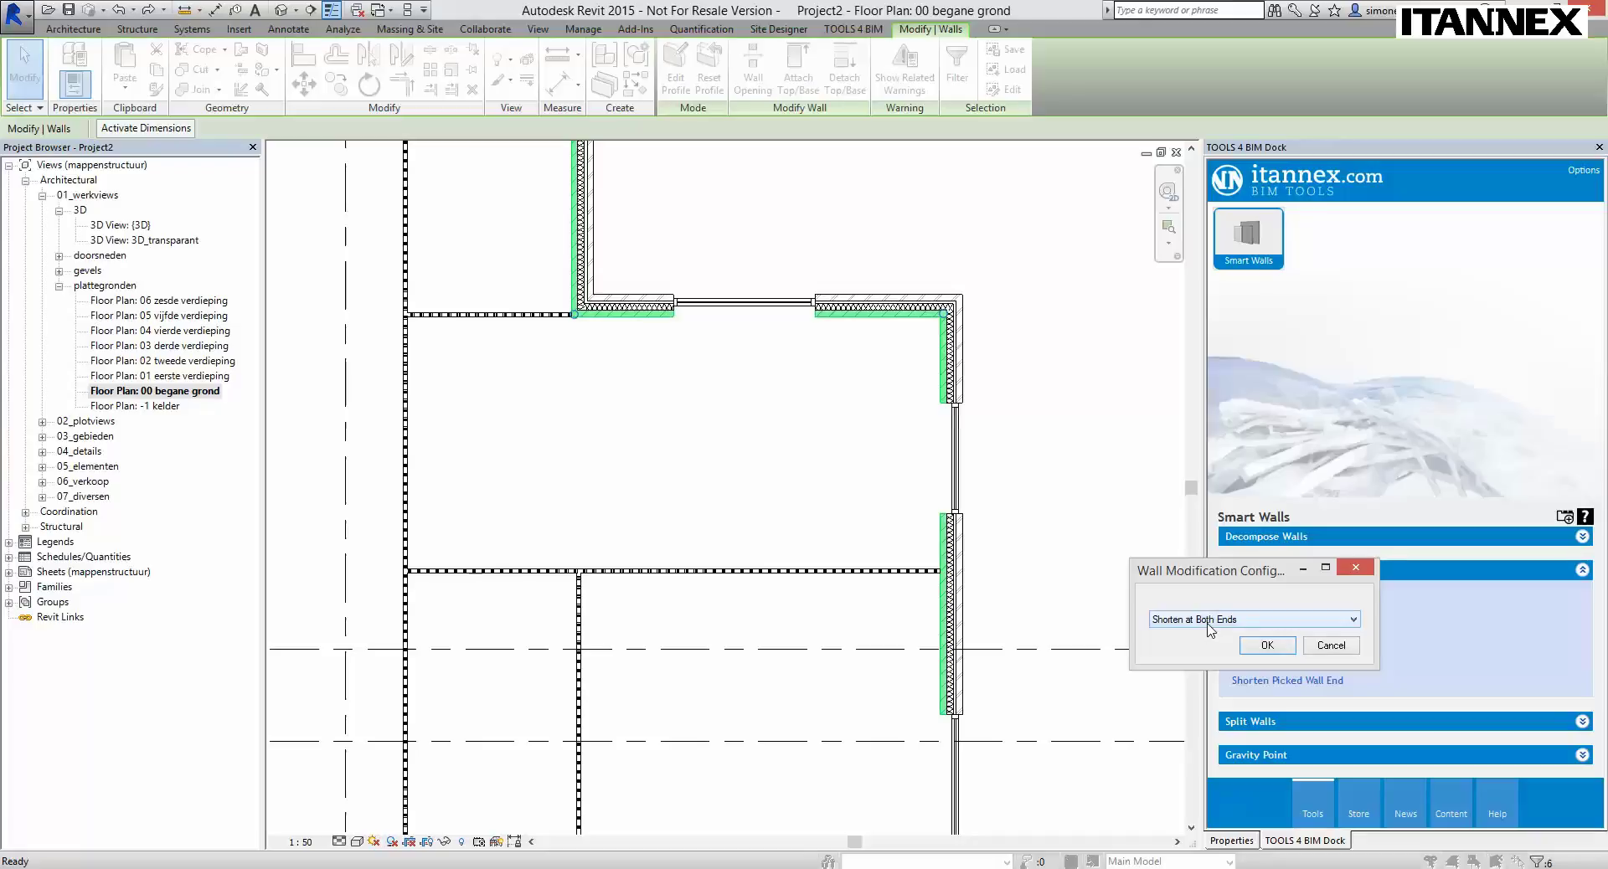
click(1208, 622)
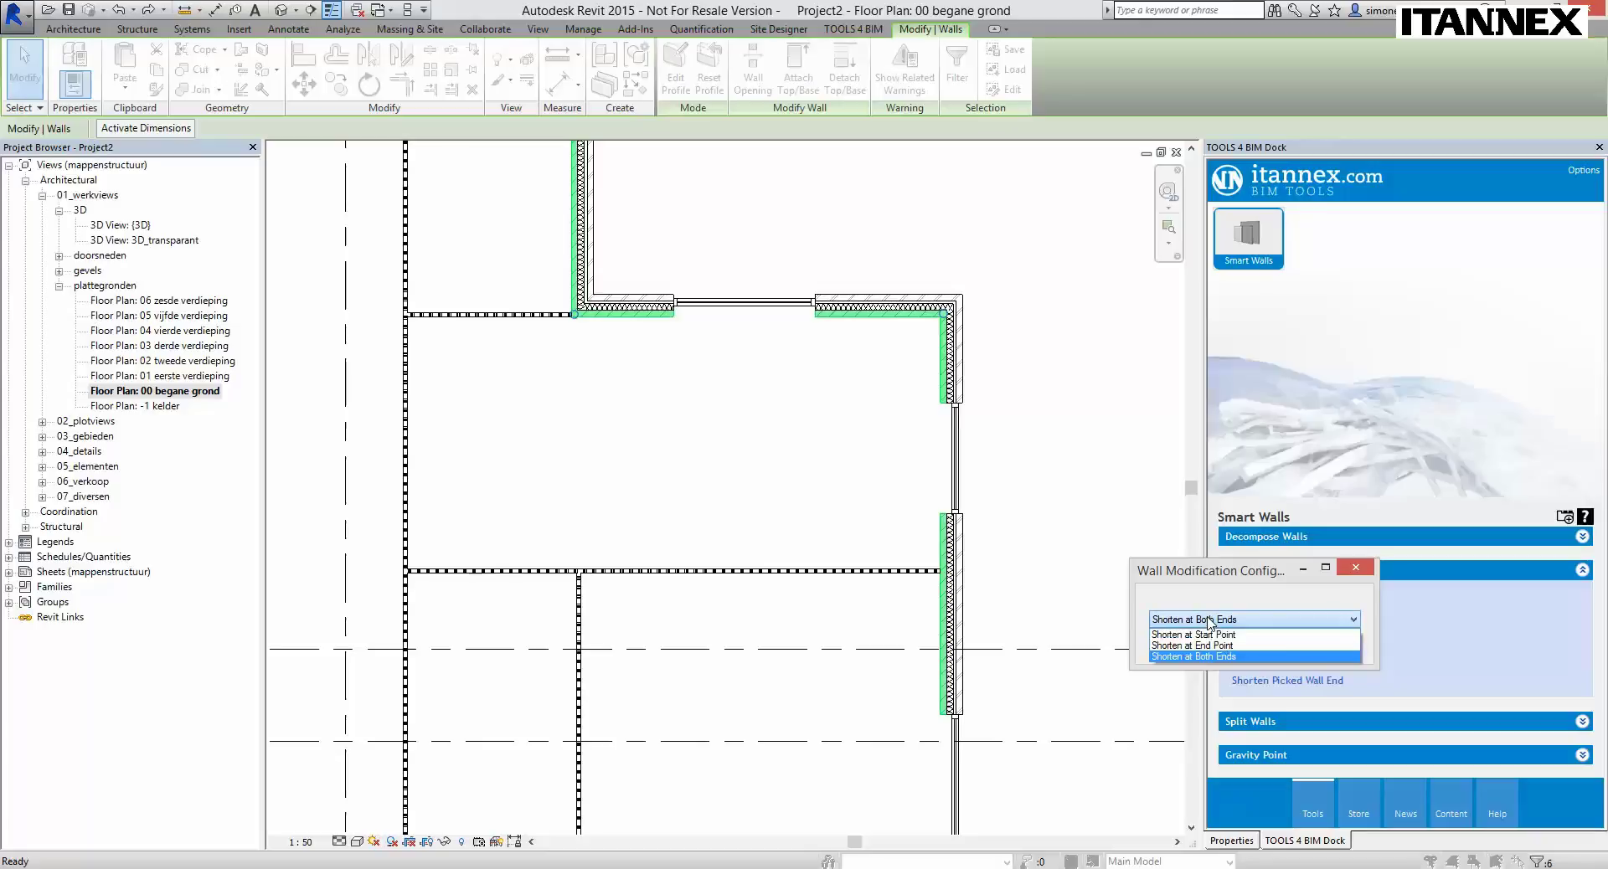
click(1210, 636)
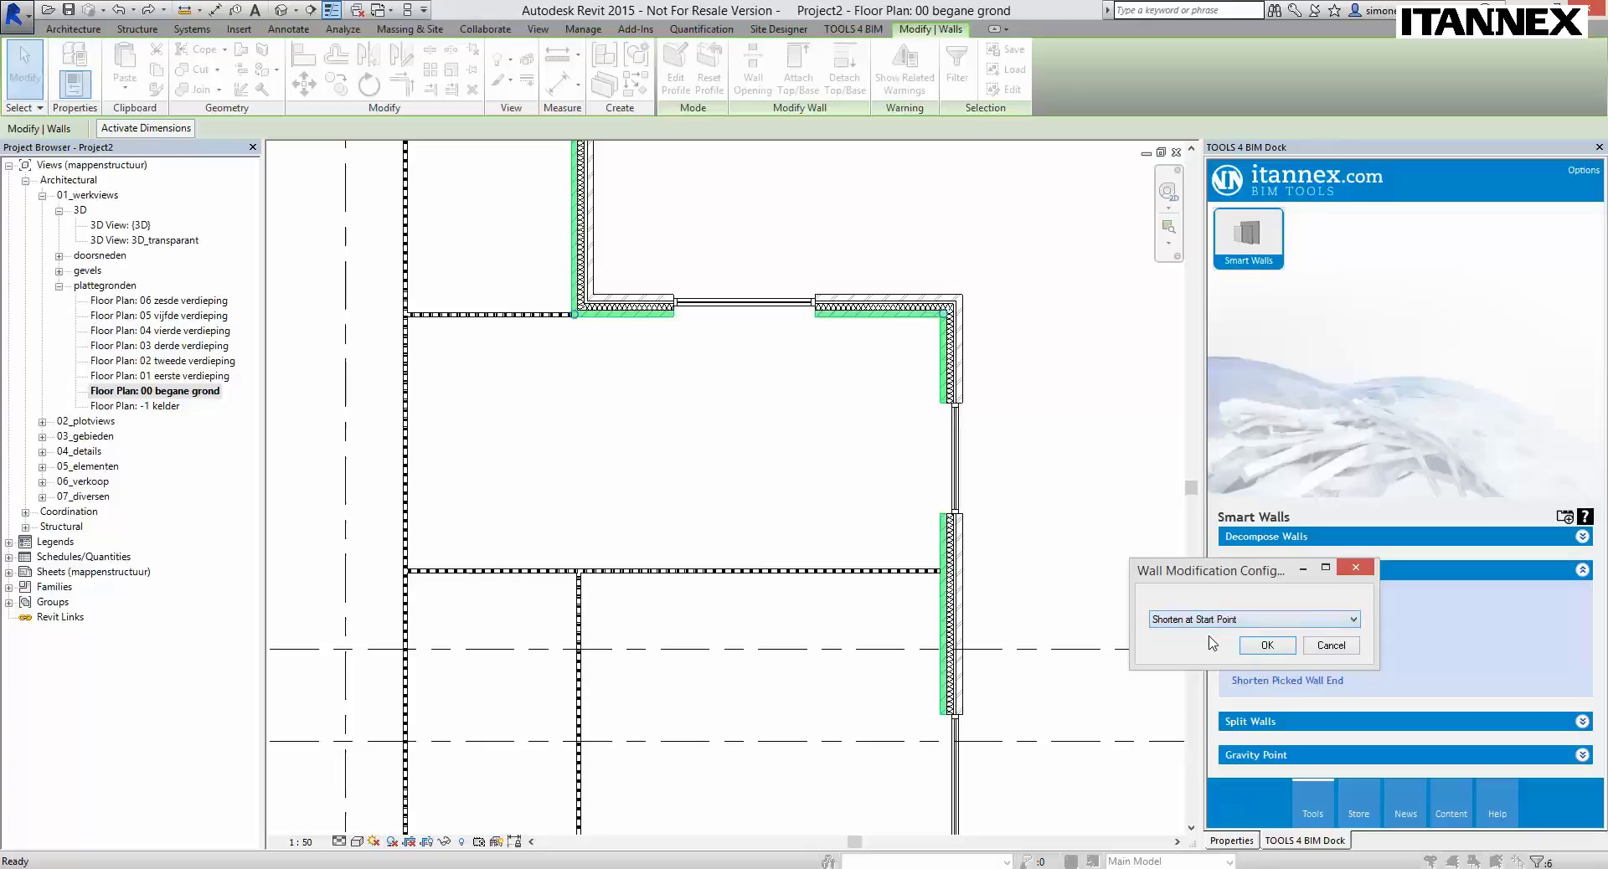
click(1268, 645)
Disallow joins on the selected ground-floor outer walls and clear the selection.
scroll(1047, 586, down, 2)
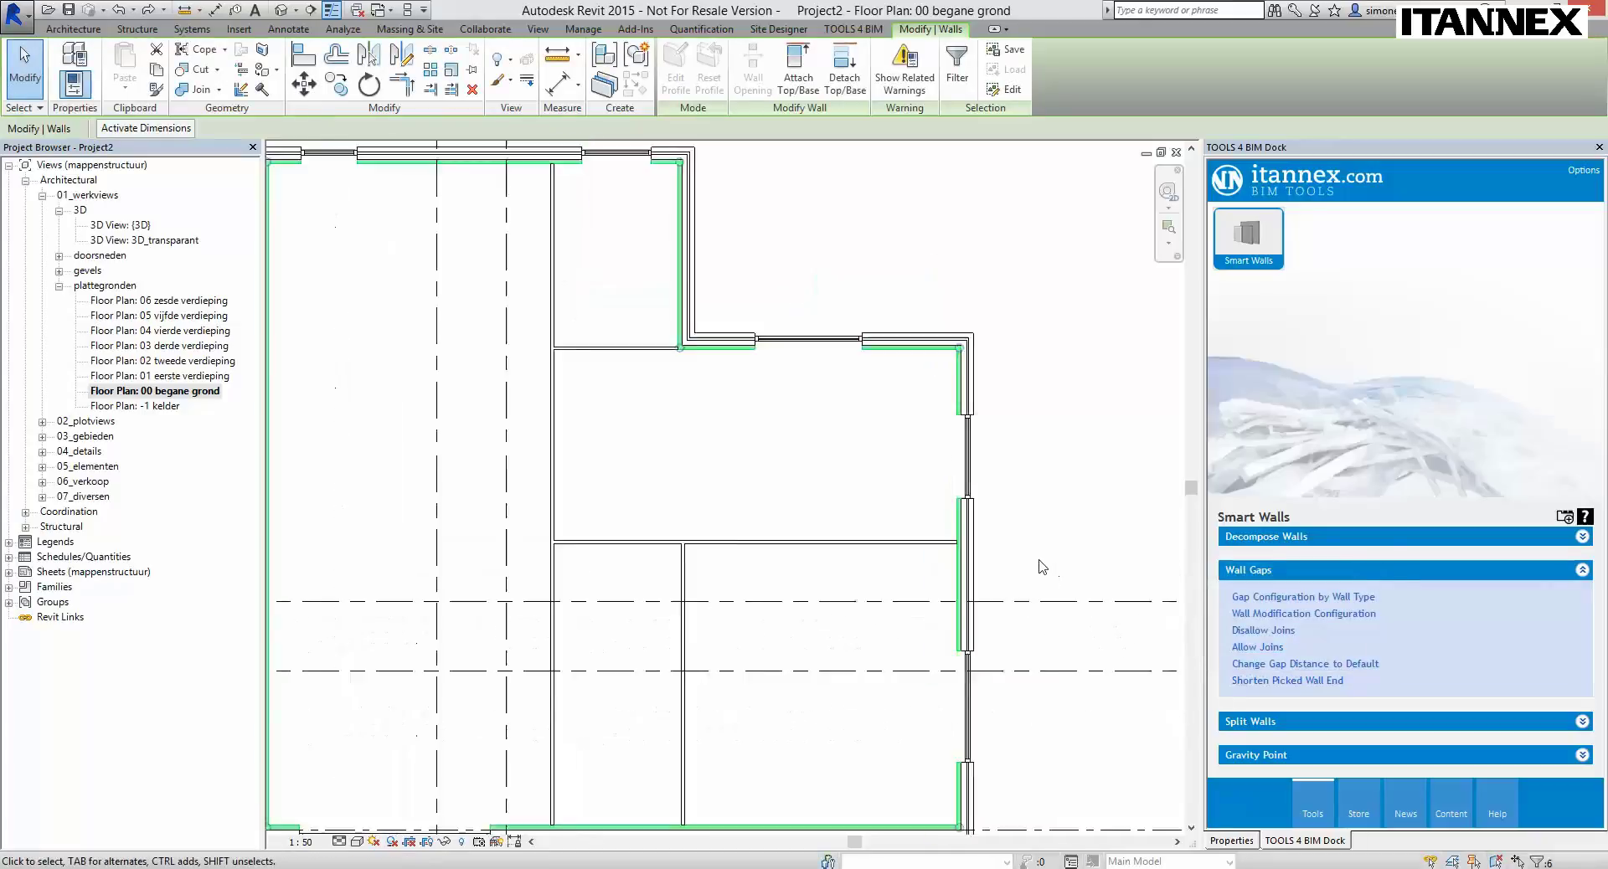
scroll(1041, 567, down, 1)
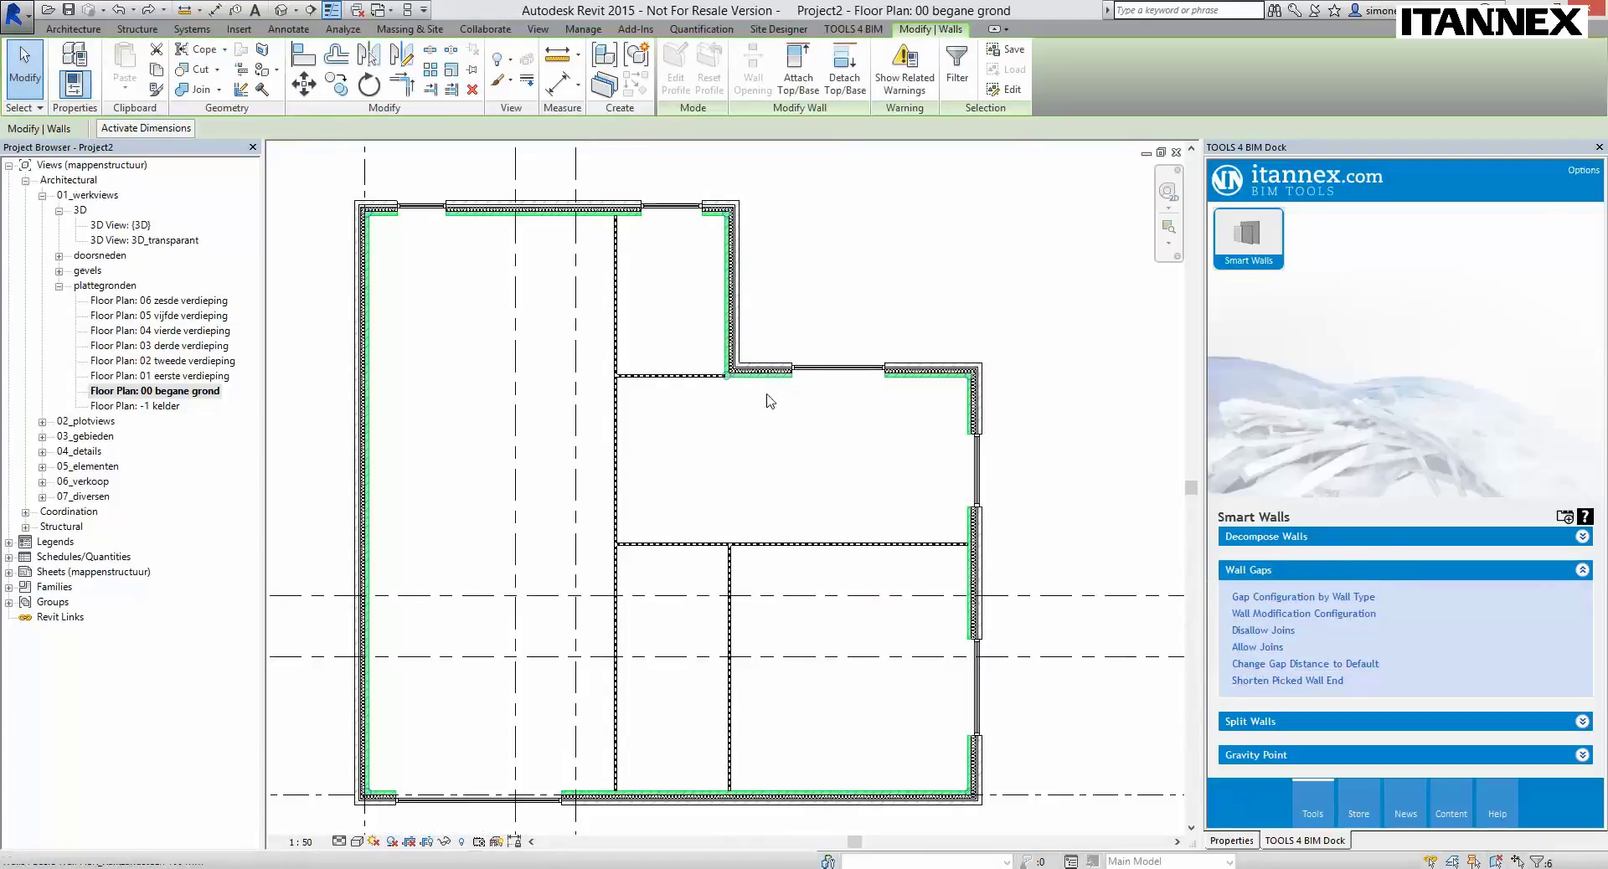
click(1254, 632)
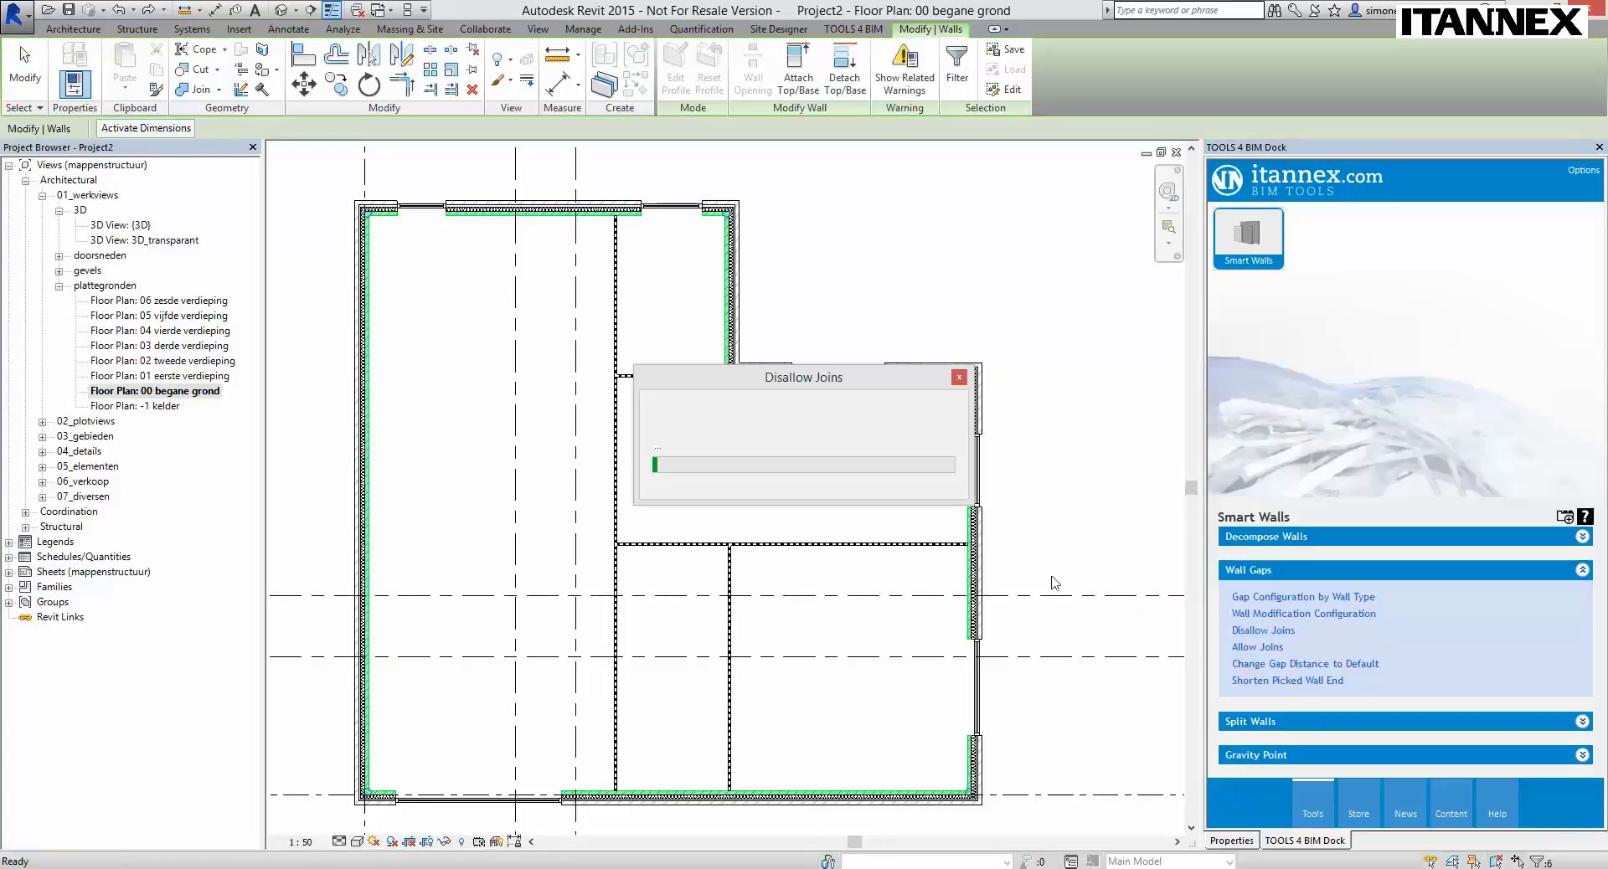
click(1032, 376)
Zoom and pan the plan to inspect the top-right wall corner.
scroll(996, 370, up, 3)
scroll(989, 367, up, 2)
scroll(986, 365, up, 2)
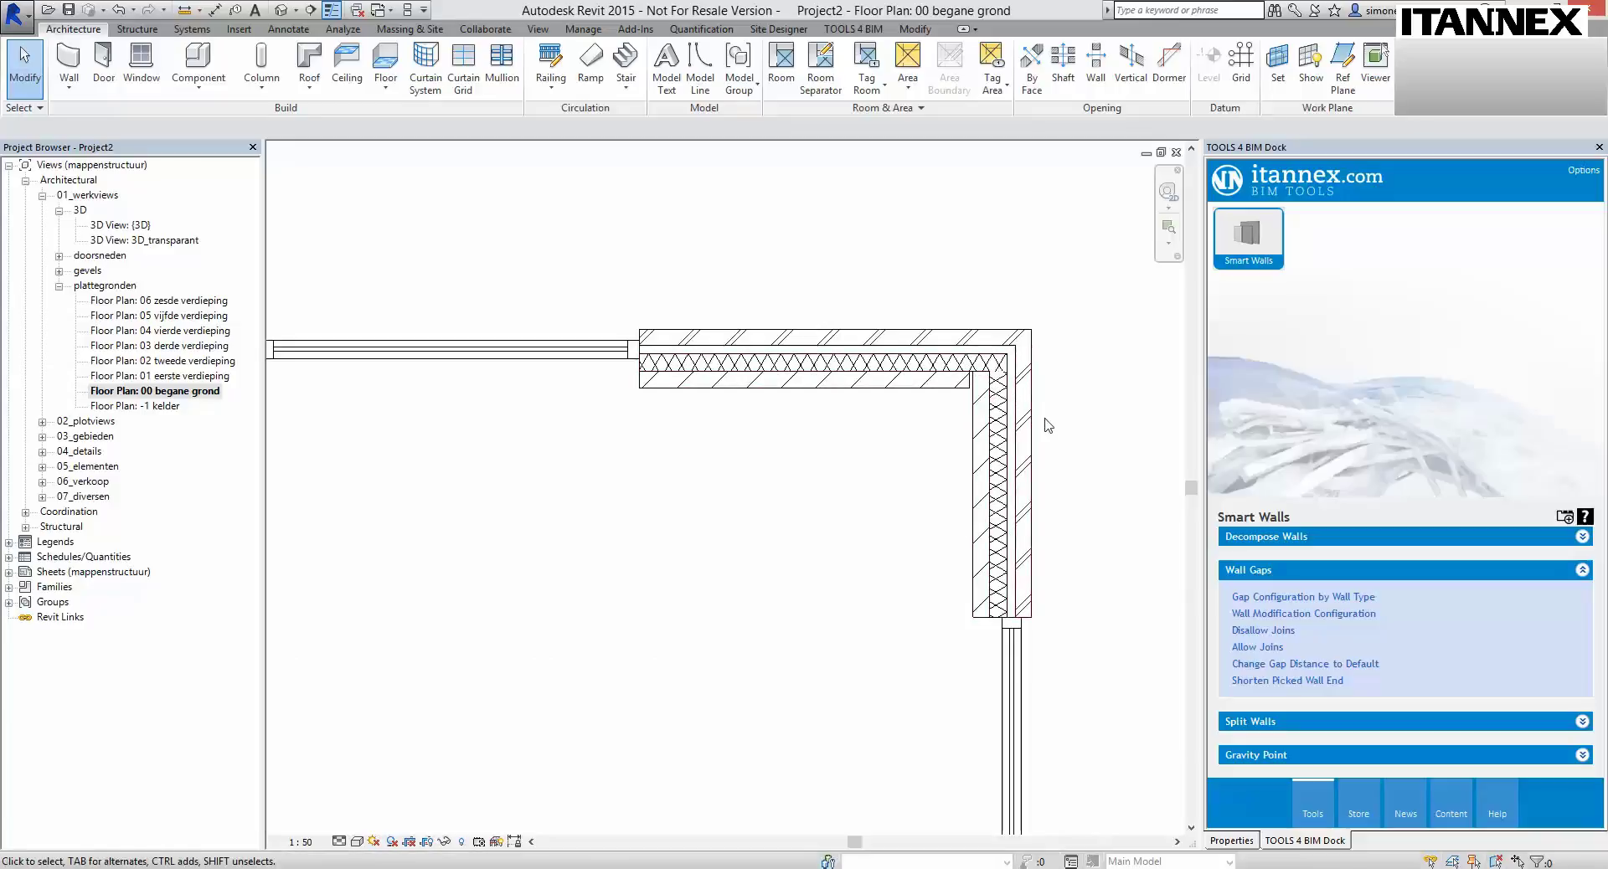
scroll(1047, 427, down, 2)
scroll(1050, 429, down, 1)
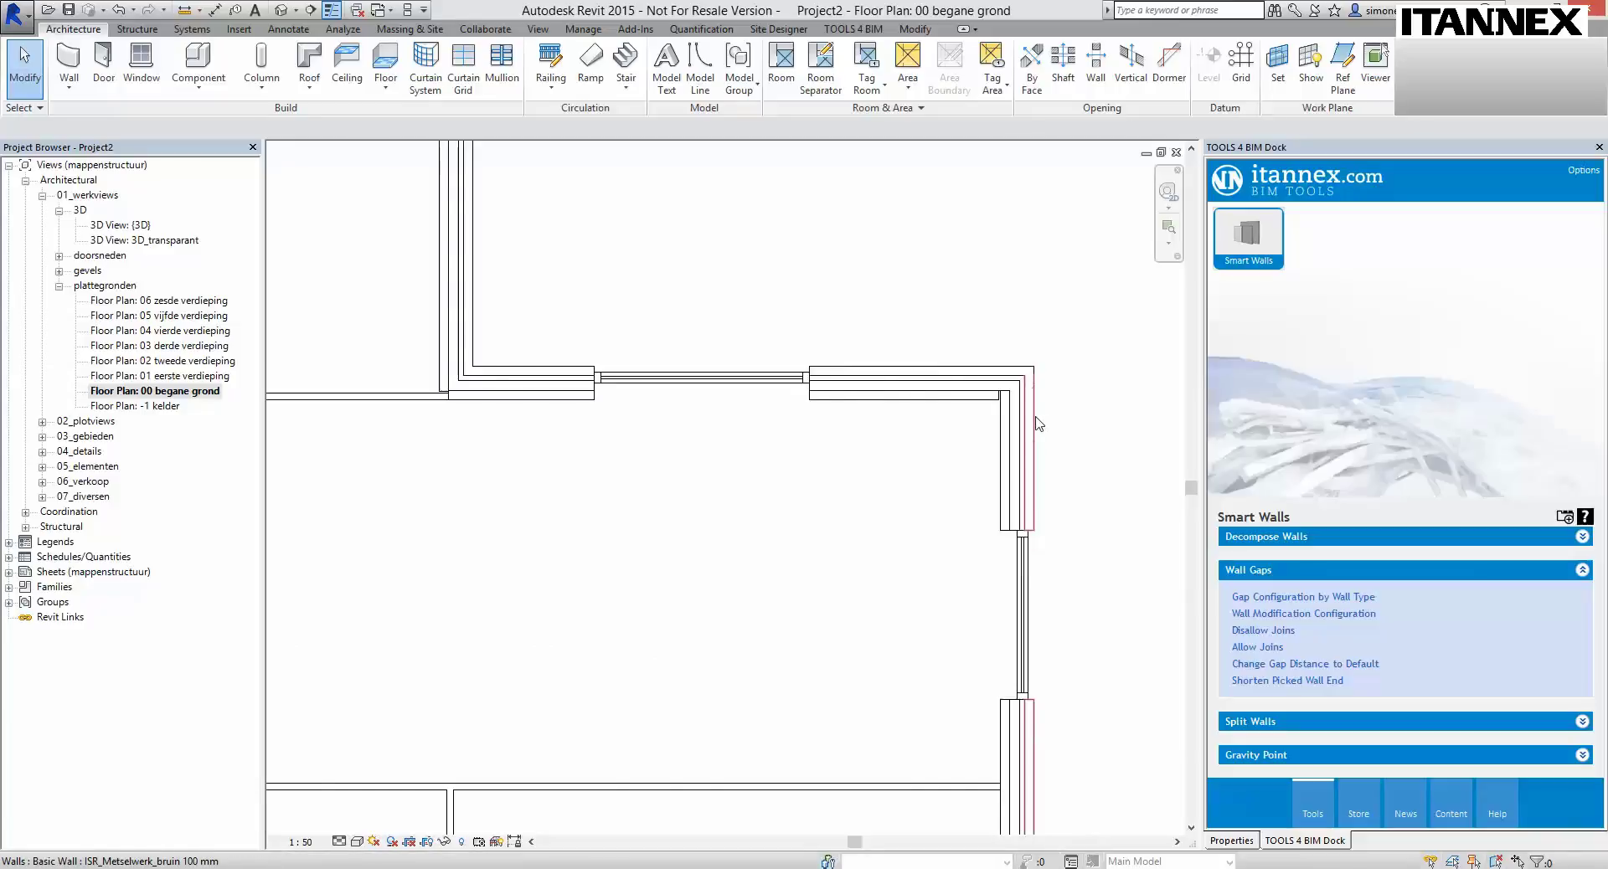
middle_drag(1059, 434, 949, 395)
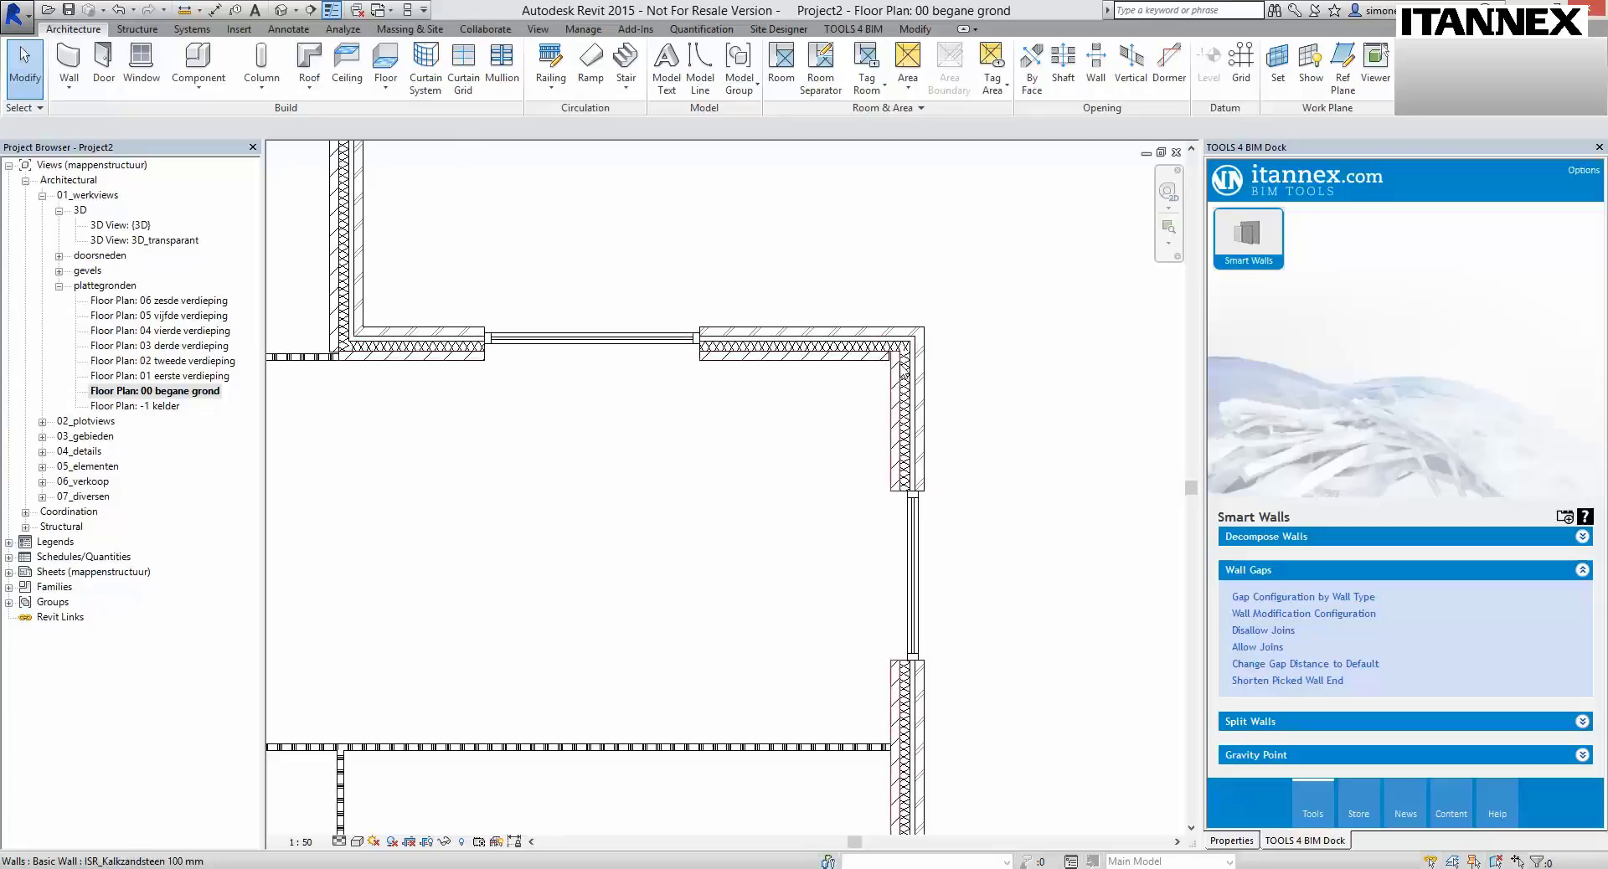
Pull back the wall end at the bottom-right corner with Shorten Picked Wall End.
click(1269, 681)
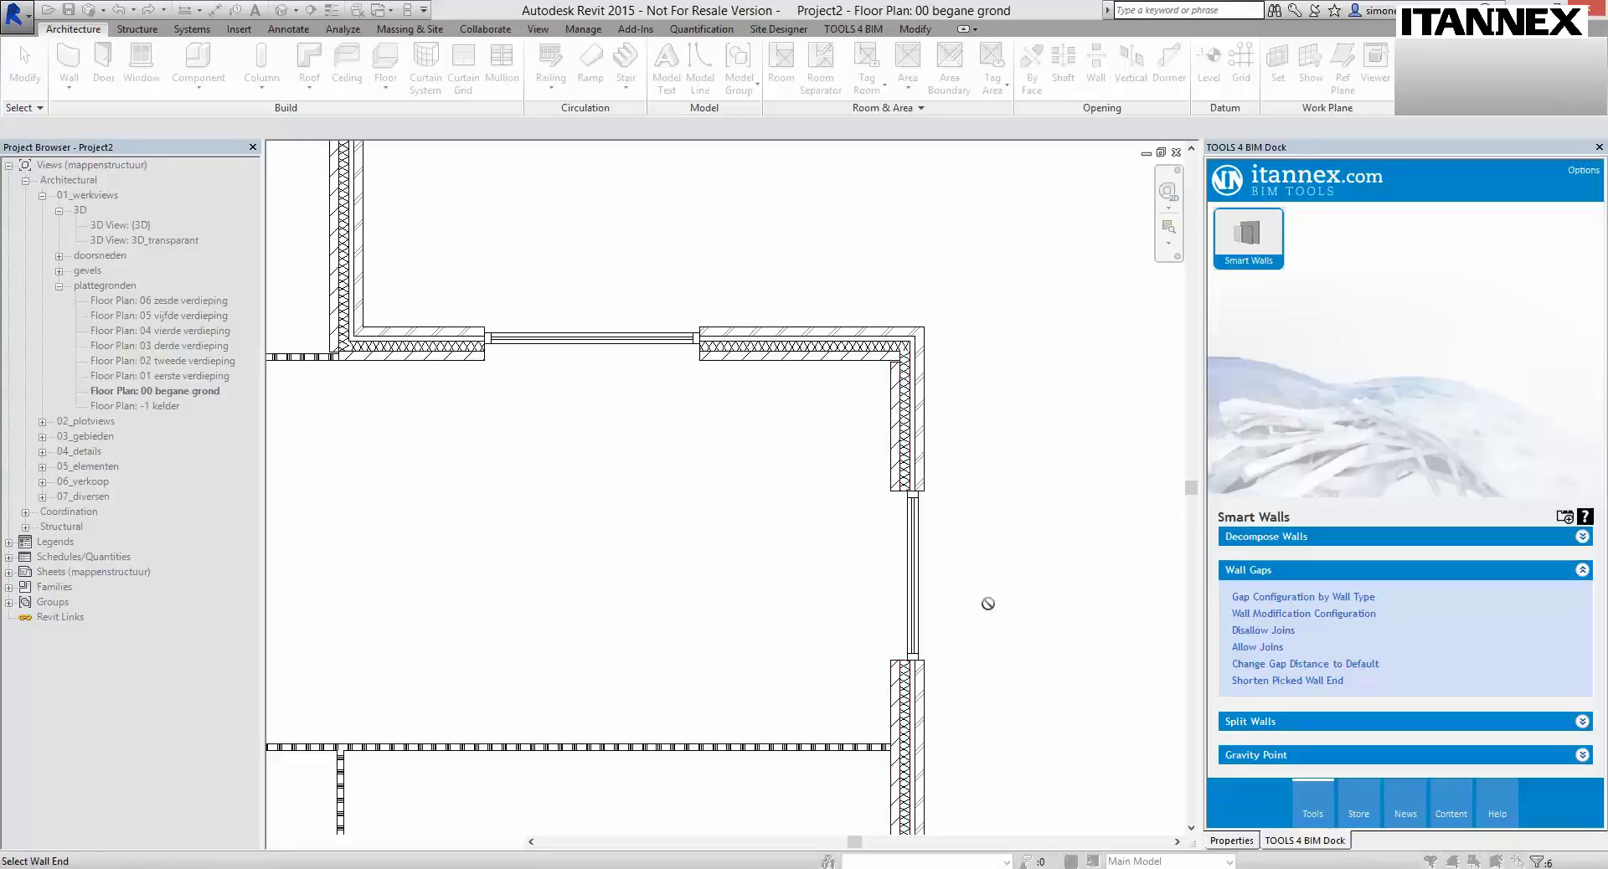
scroll(984, 603, up, 3)
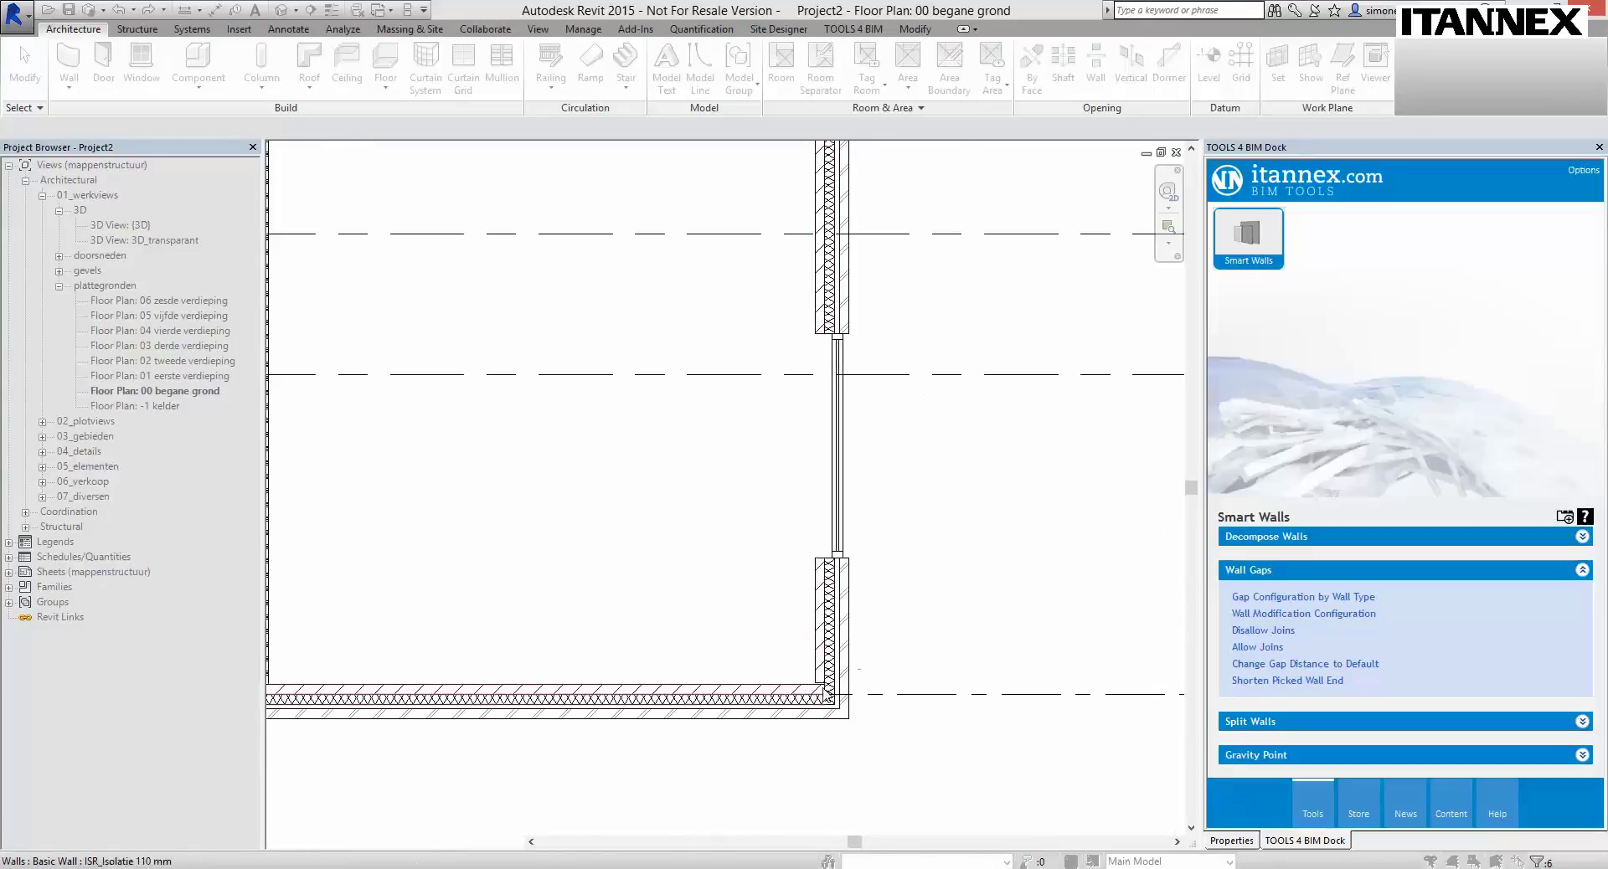
scroll(808, 685, up, 2)
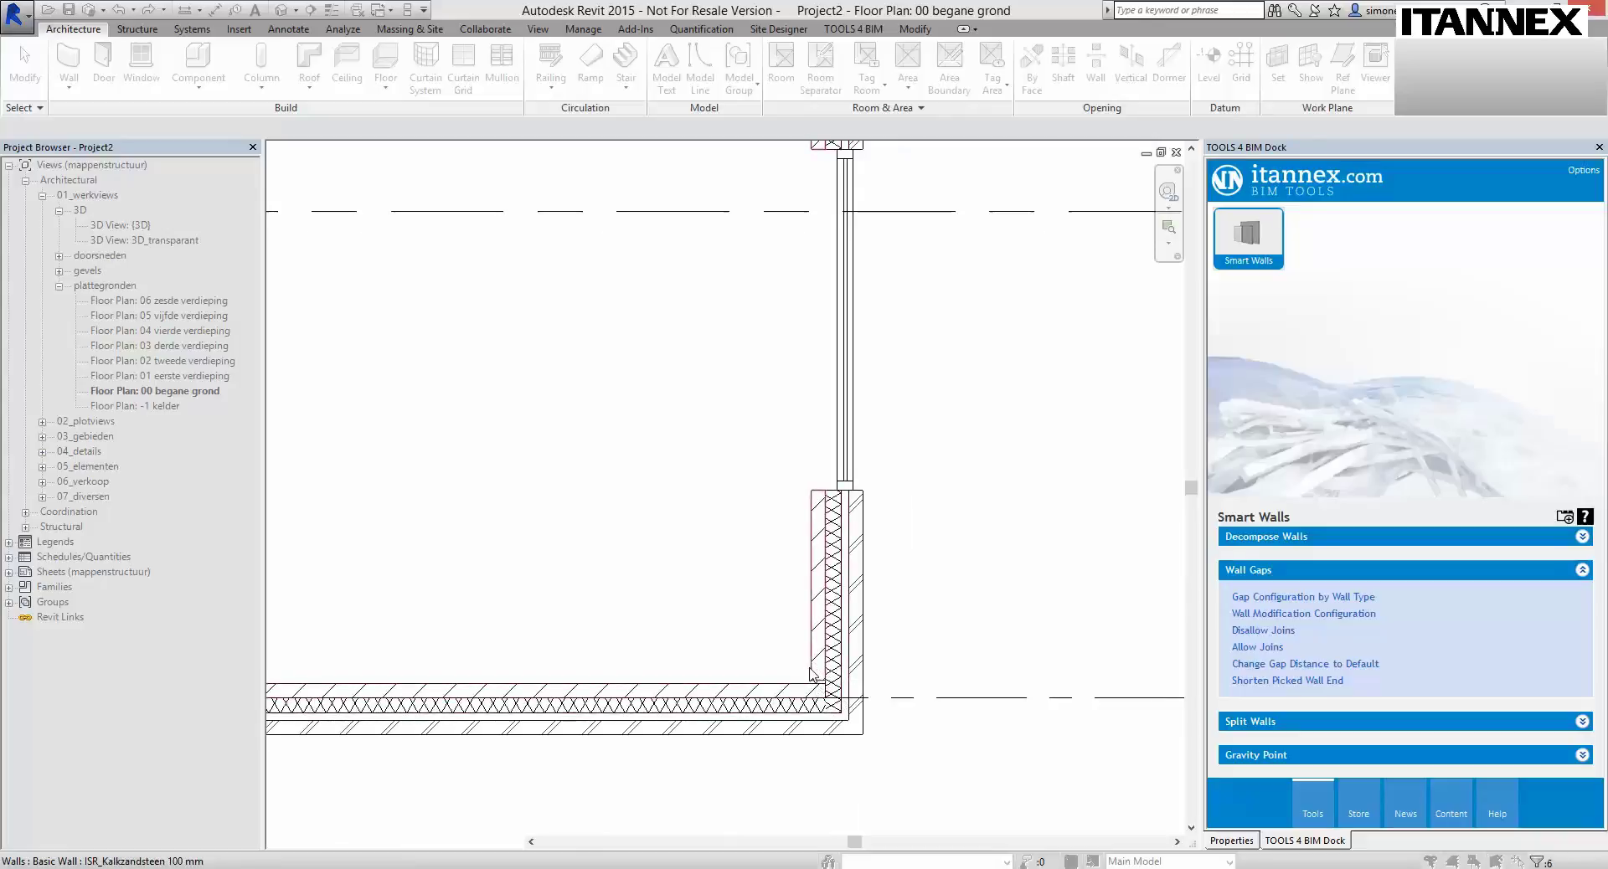
click(810, 680)
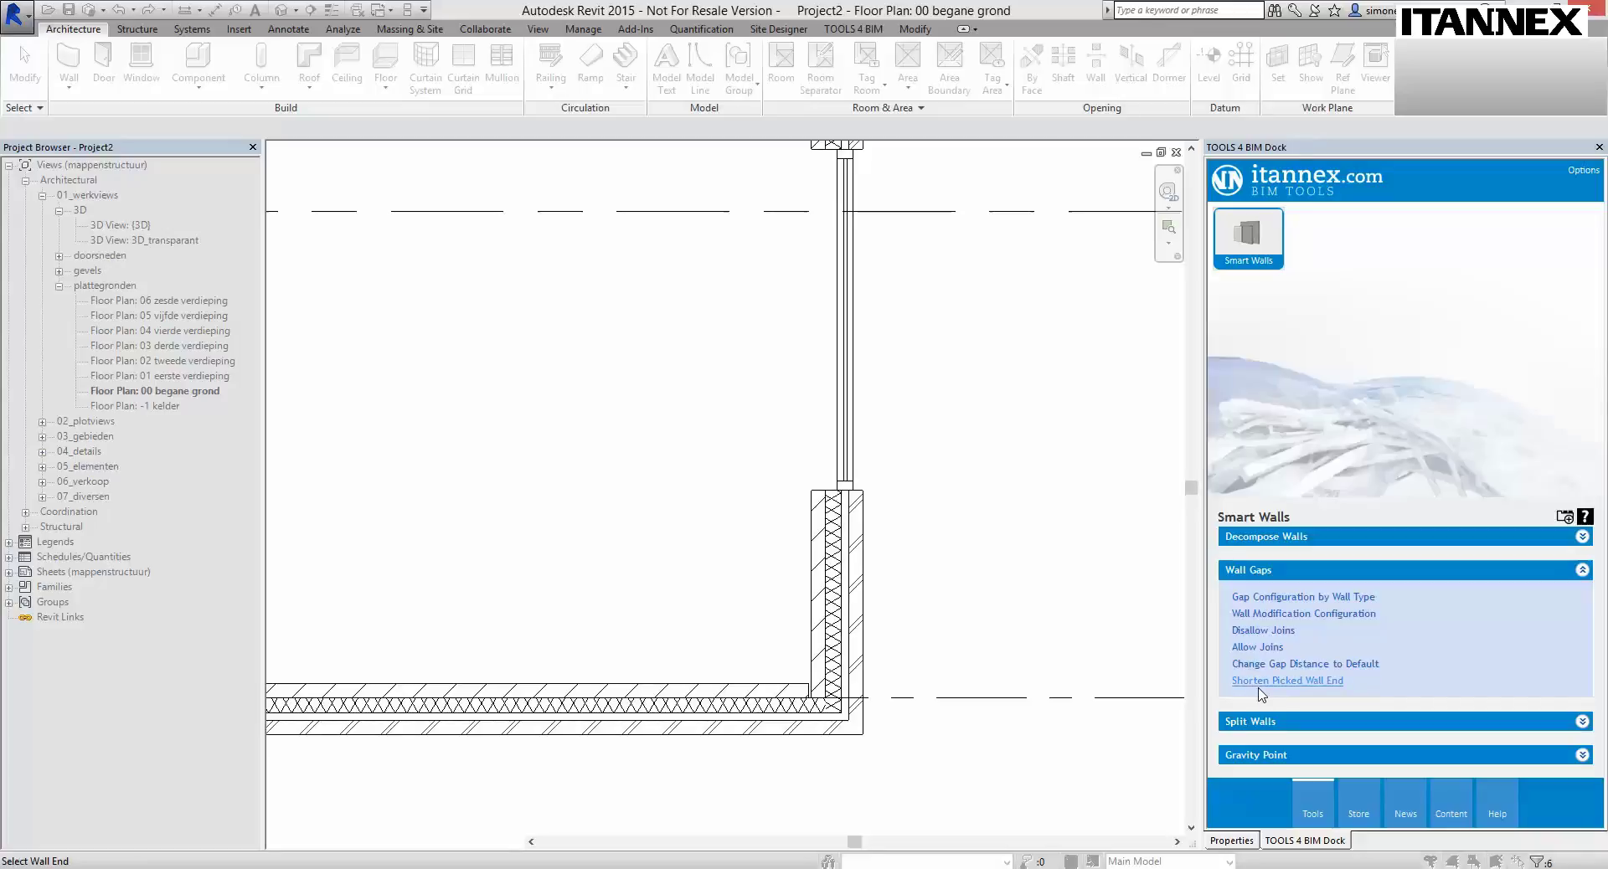
scroll(1134, 692, down, 2)
Disallow joins on the interior wall that meets the exterior wall.
scroll(988, 679, down, 2)
mouse_move(988, 679)
middle_down()
mouse_move(859, 618)
mouse_move(918, 620)
middle_up()
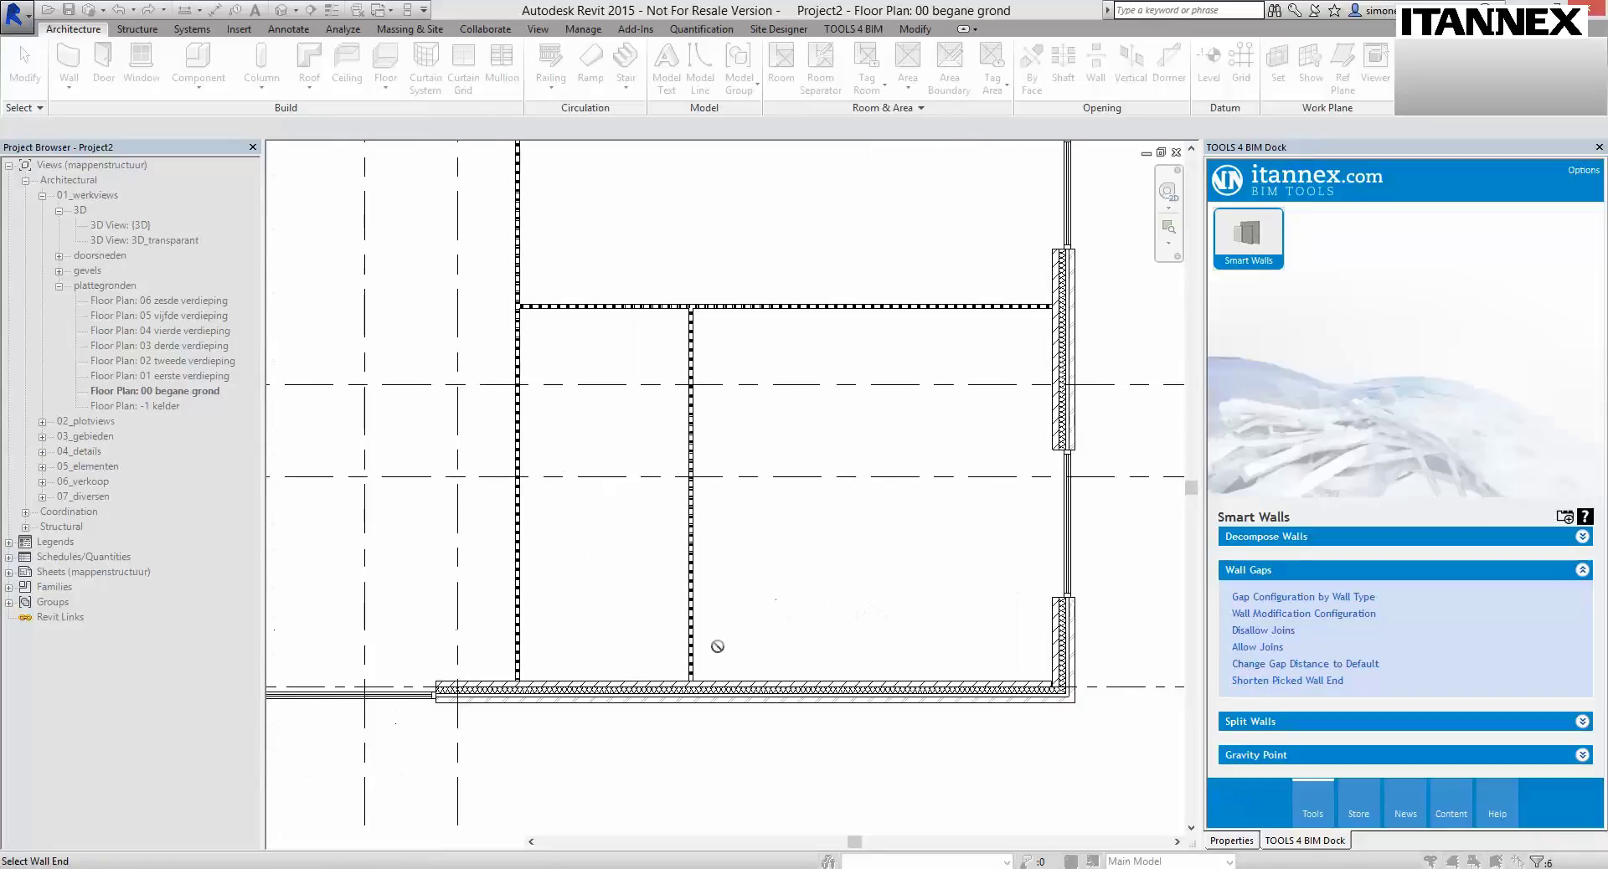
click(695, 668)
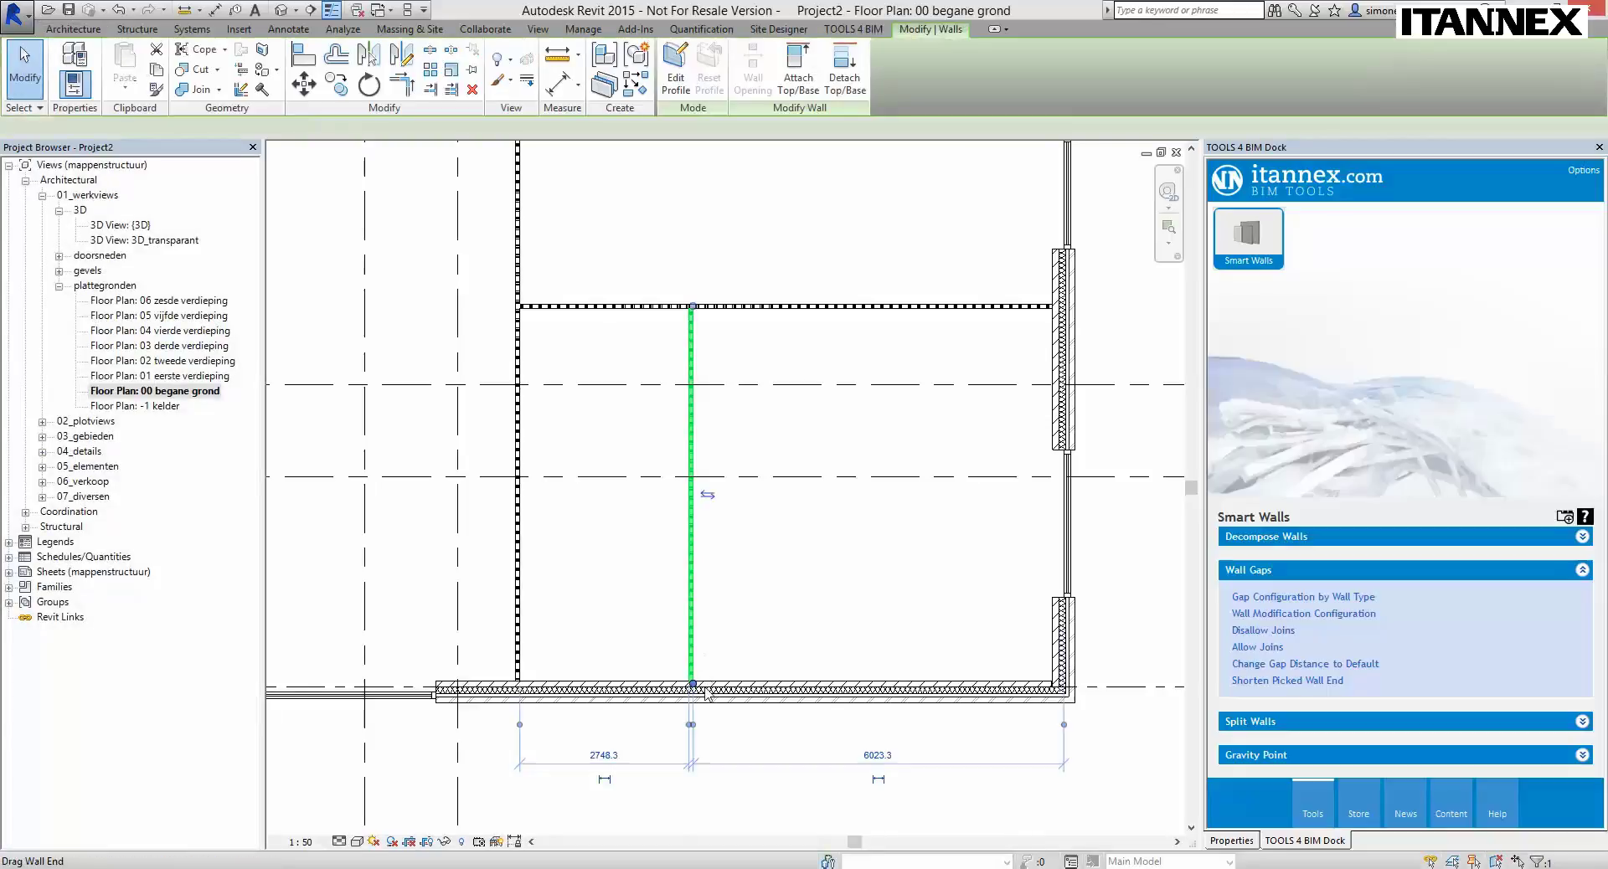
scroll(693, 670, up, 3)
scroll(674, 669, up, 2)
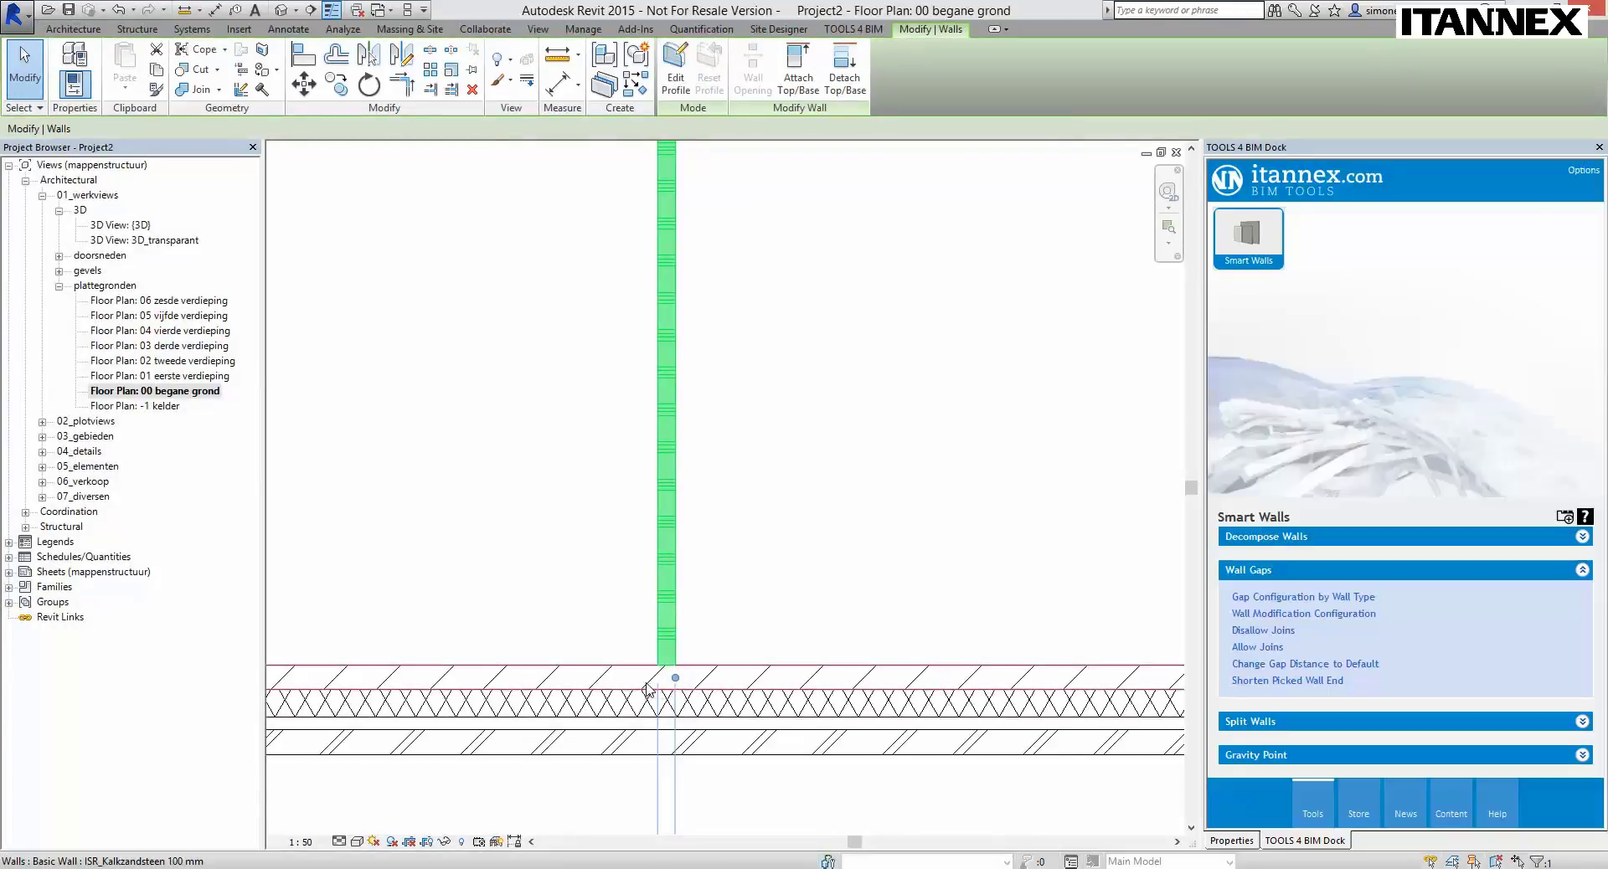
scroll(647, 690, down, 2)
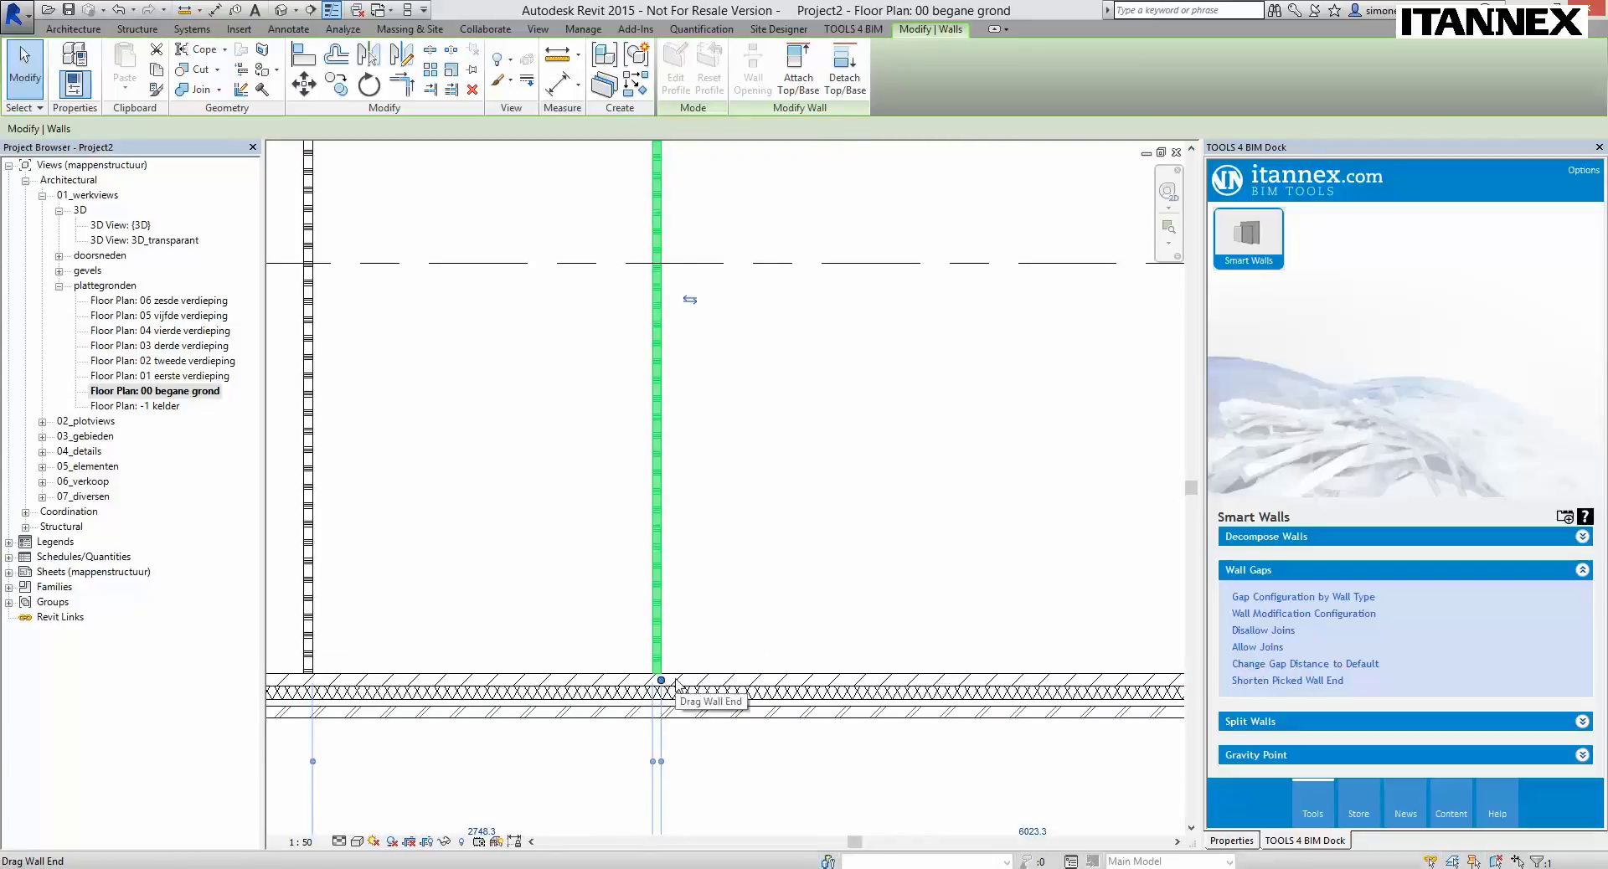
click(1239, 638)
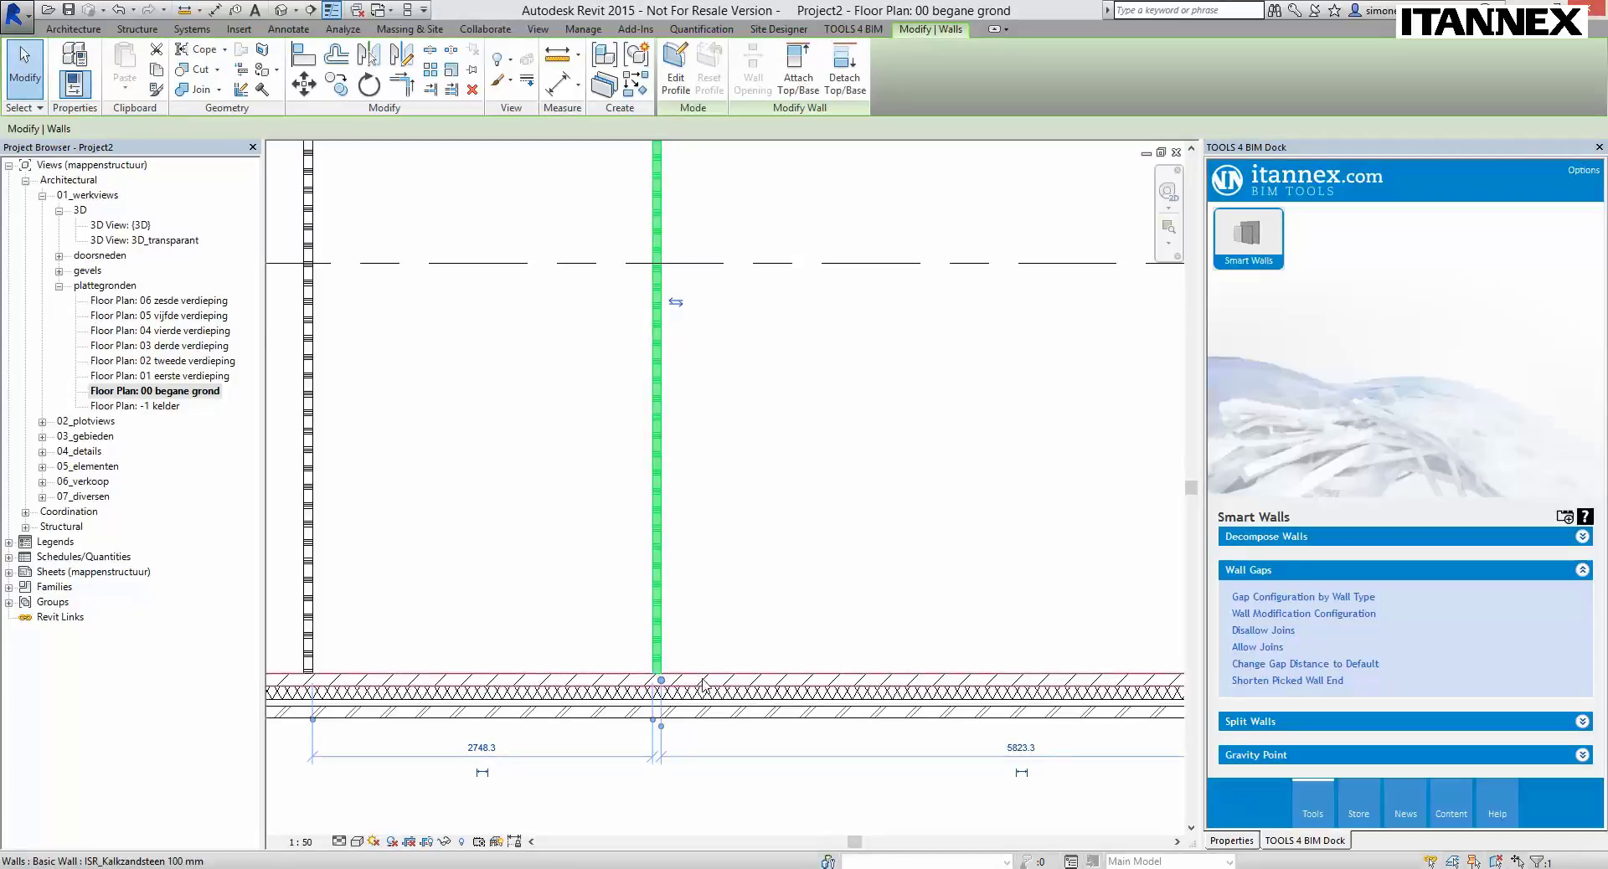
Set the wall modification configuration to Shorten at Both Ends.
scroll(666, 670, down, 2)
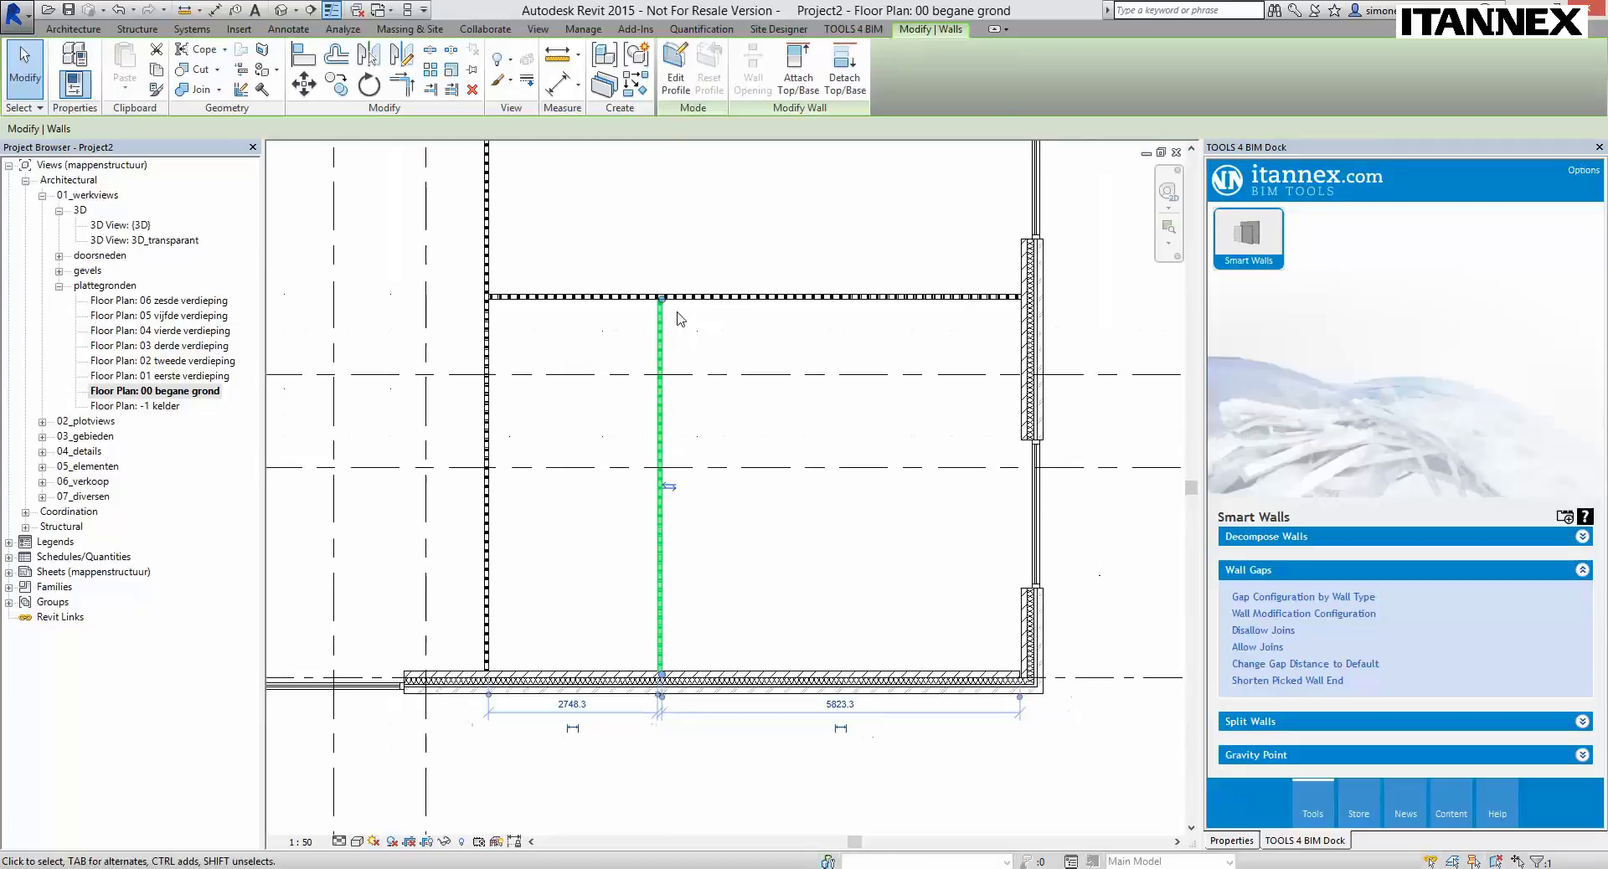
scroll(678, 318, up, 2)
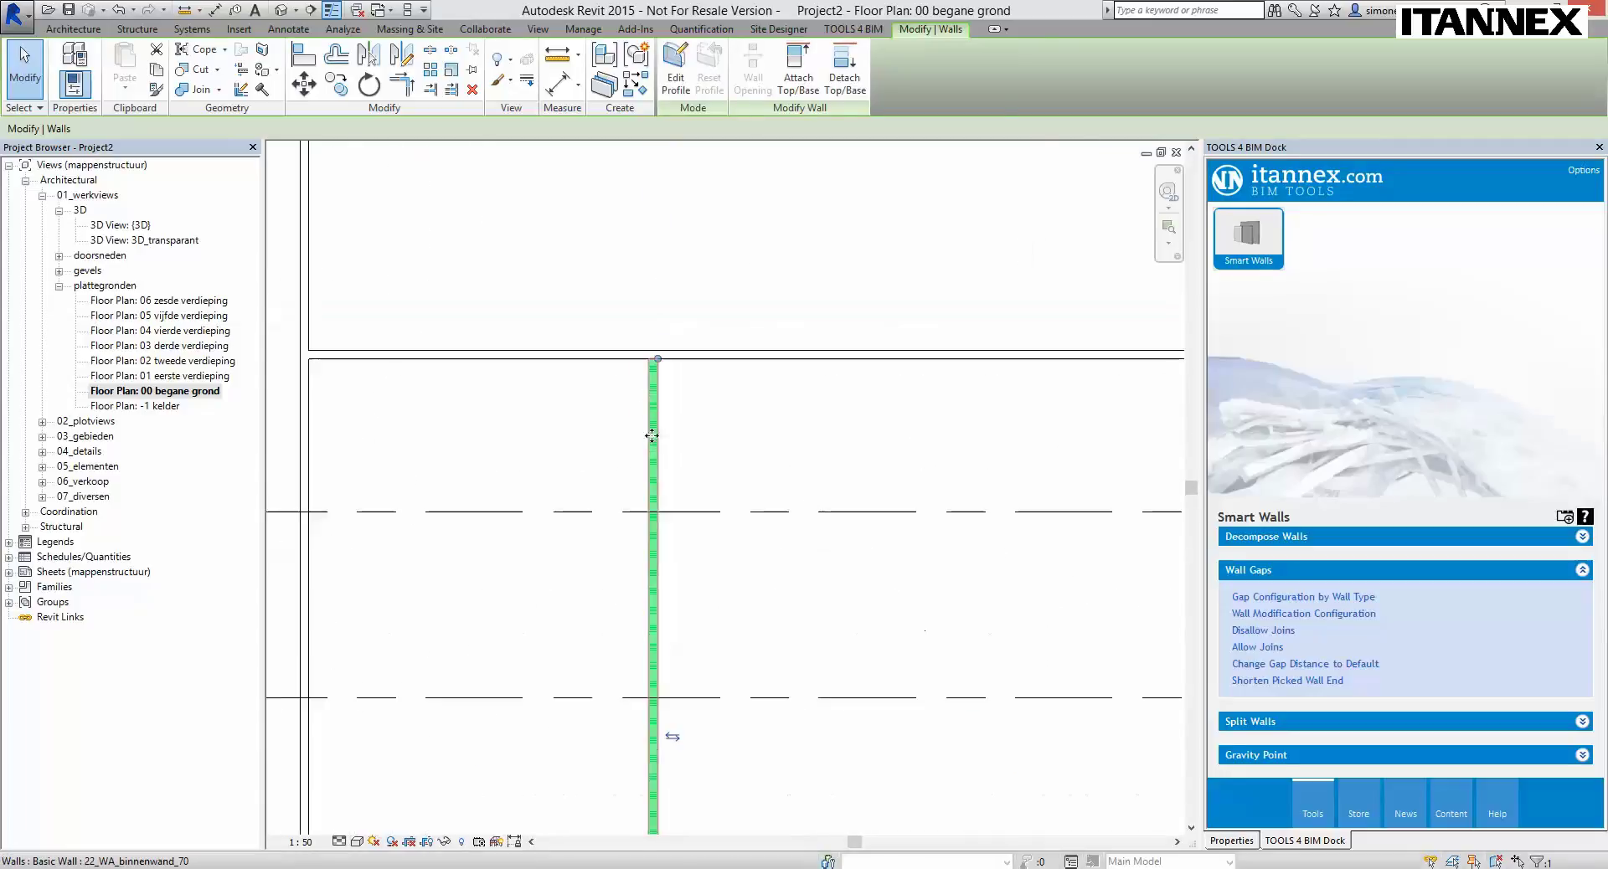
click(1264, 614)
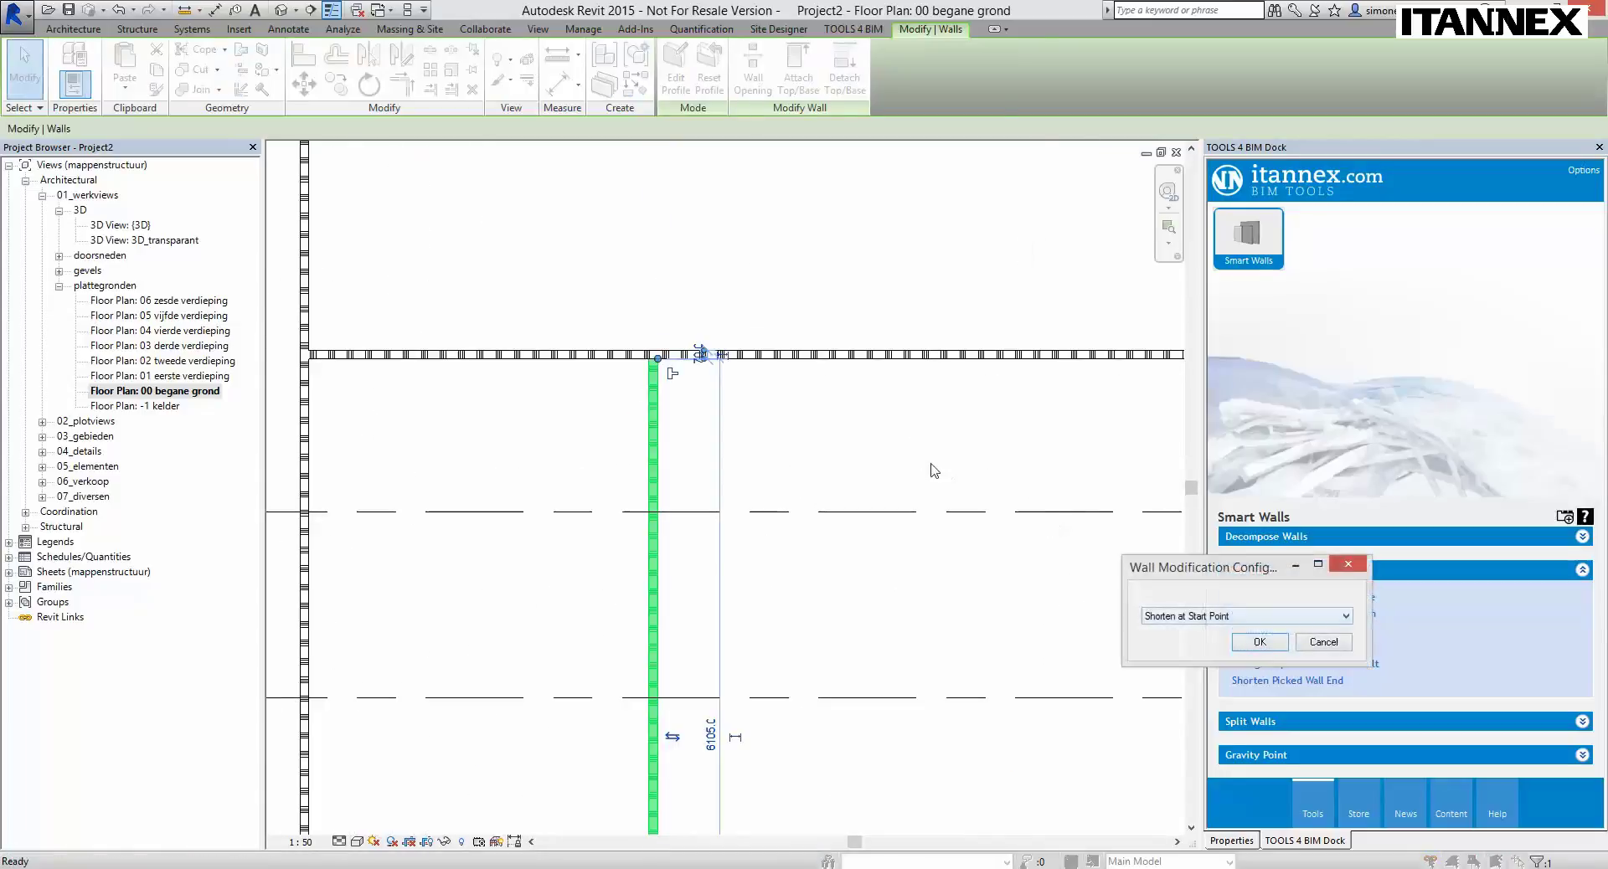
click(1191, 620)
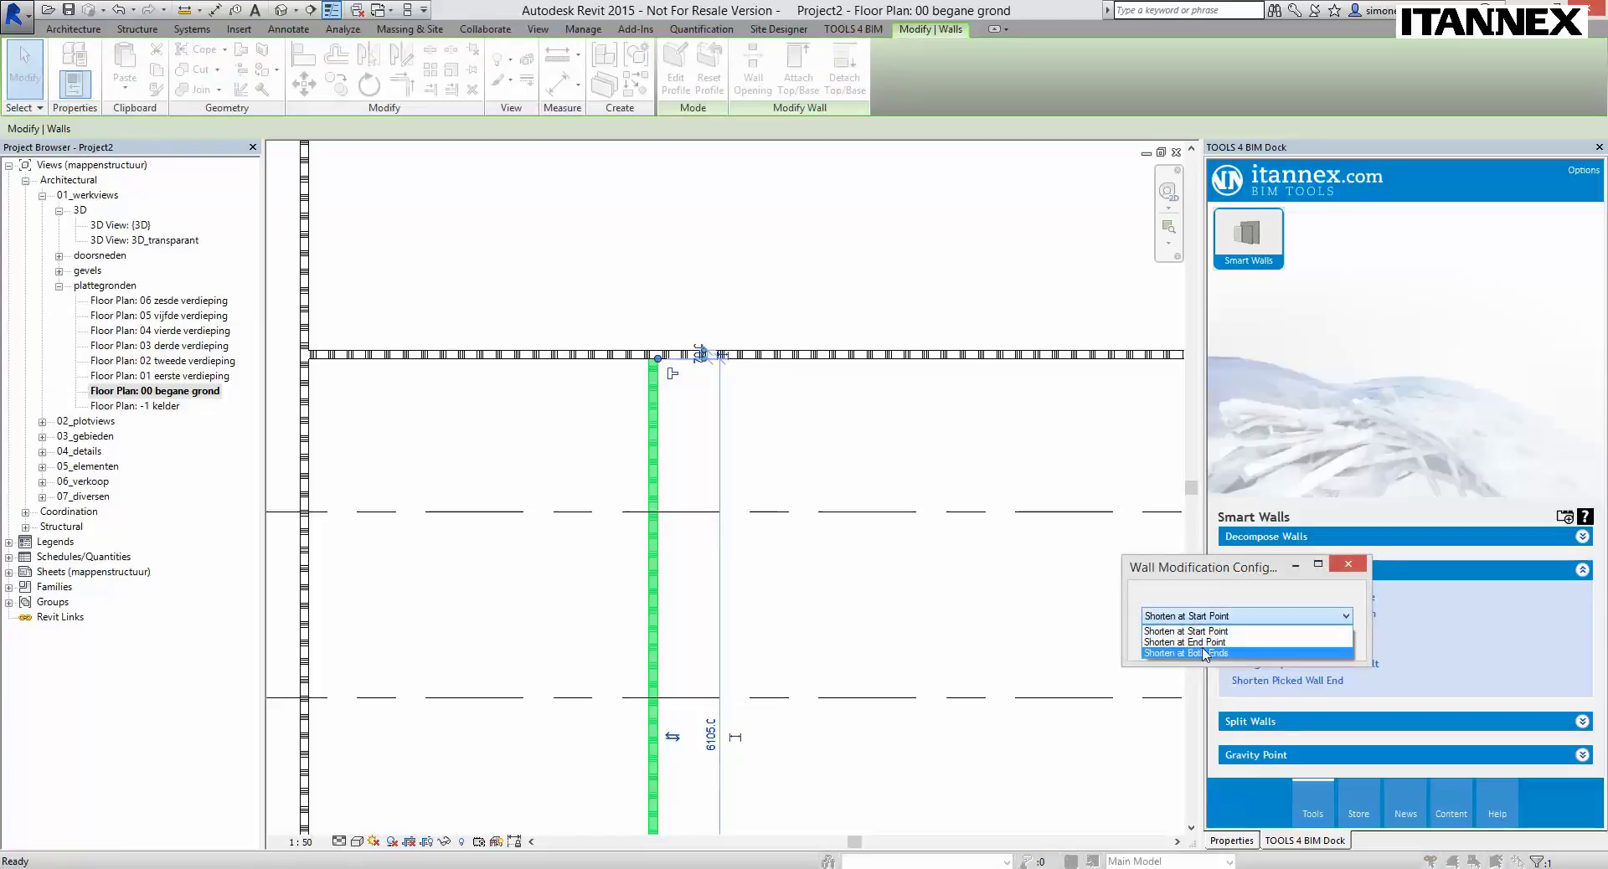
click(1216, 654)
click(1258, 643)
middle_drag(970, 634, 947, 592)
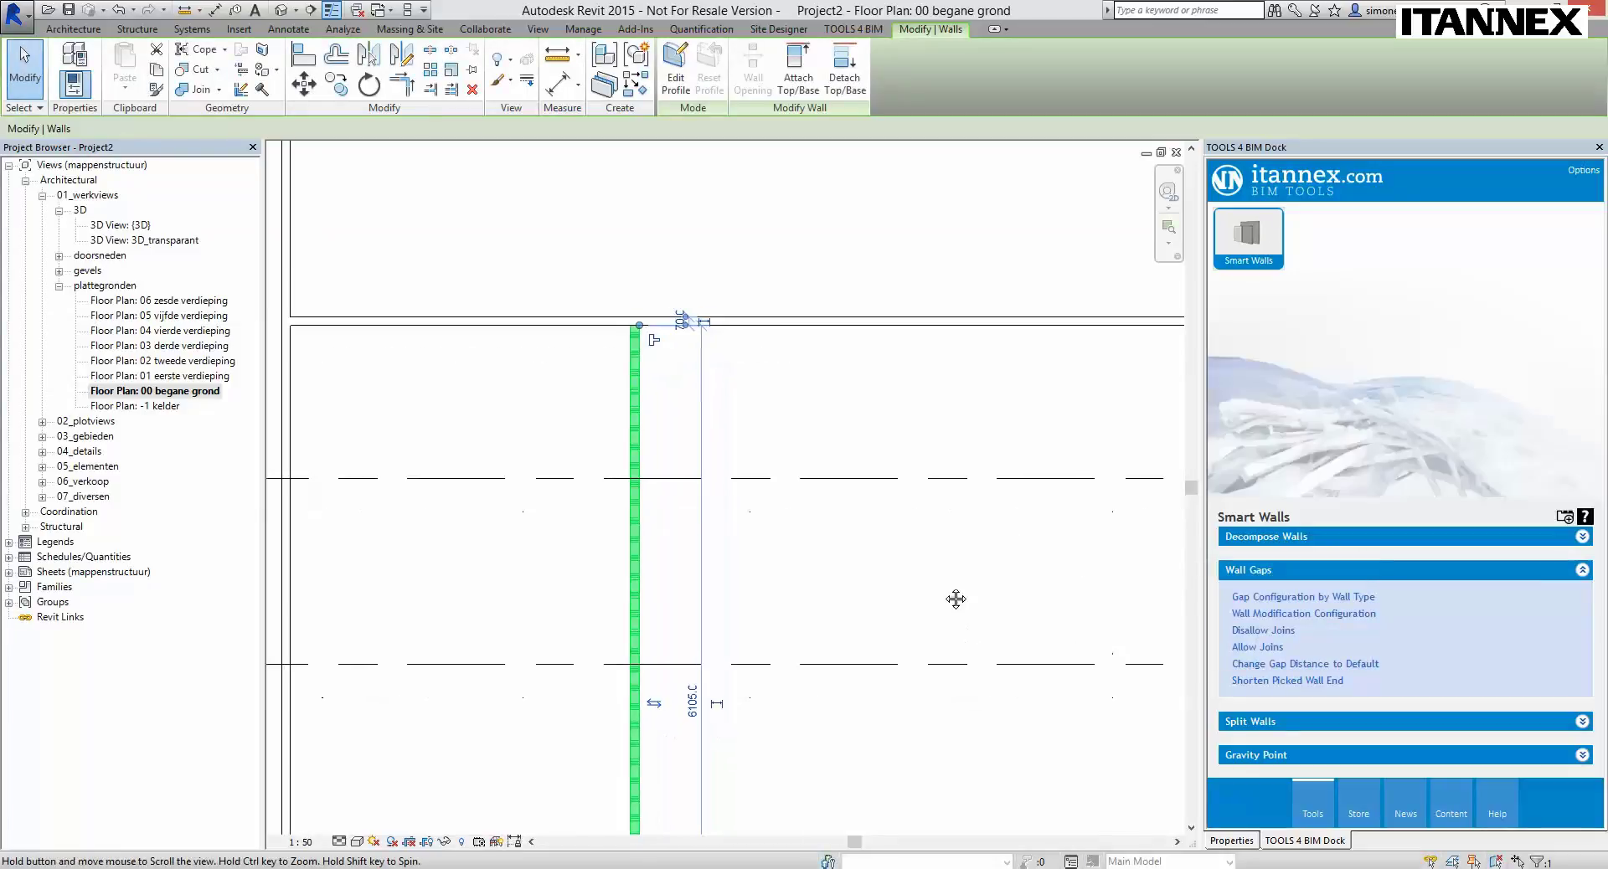
scroll(946, 593, down, 3)
scroll(929, 586, down, 2)
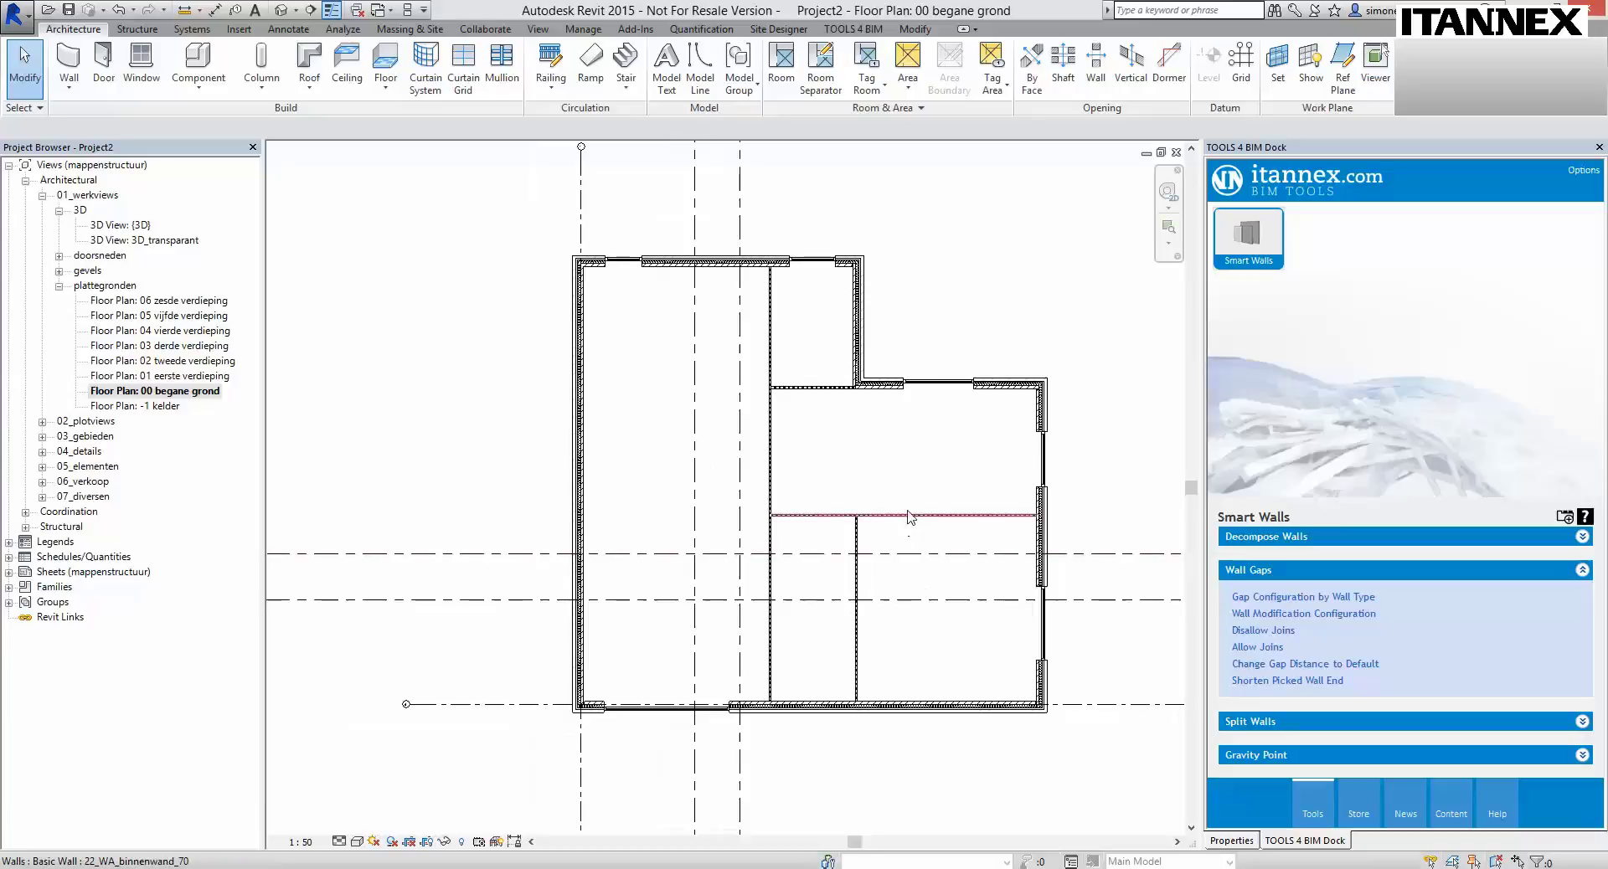
Tab-select the connected chain of interior walls and disallow their joins.
click(921, 517)
key(Tab)
click(927, 556)
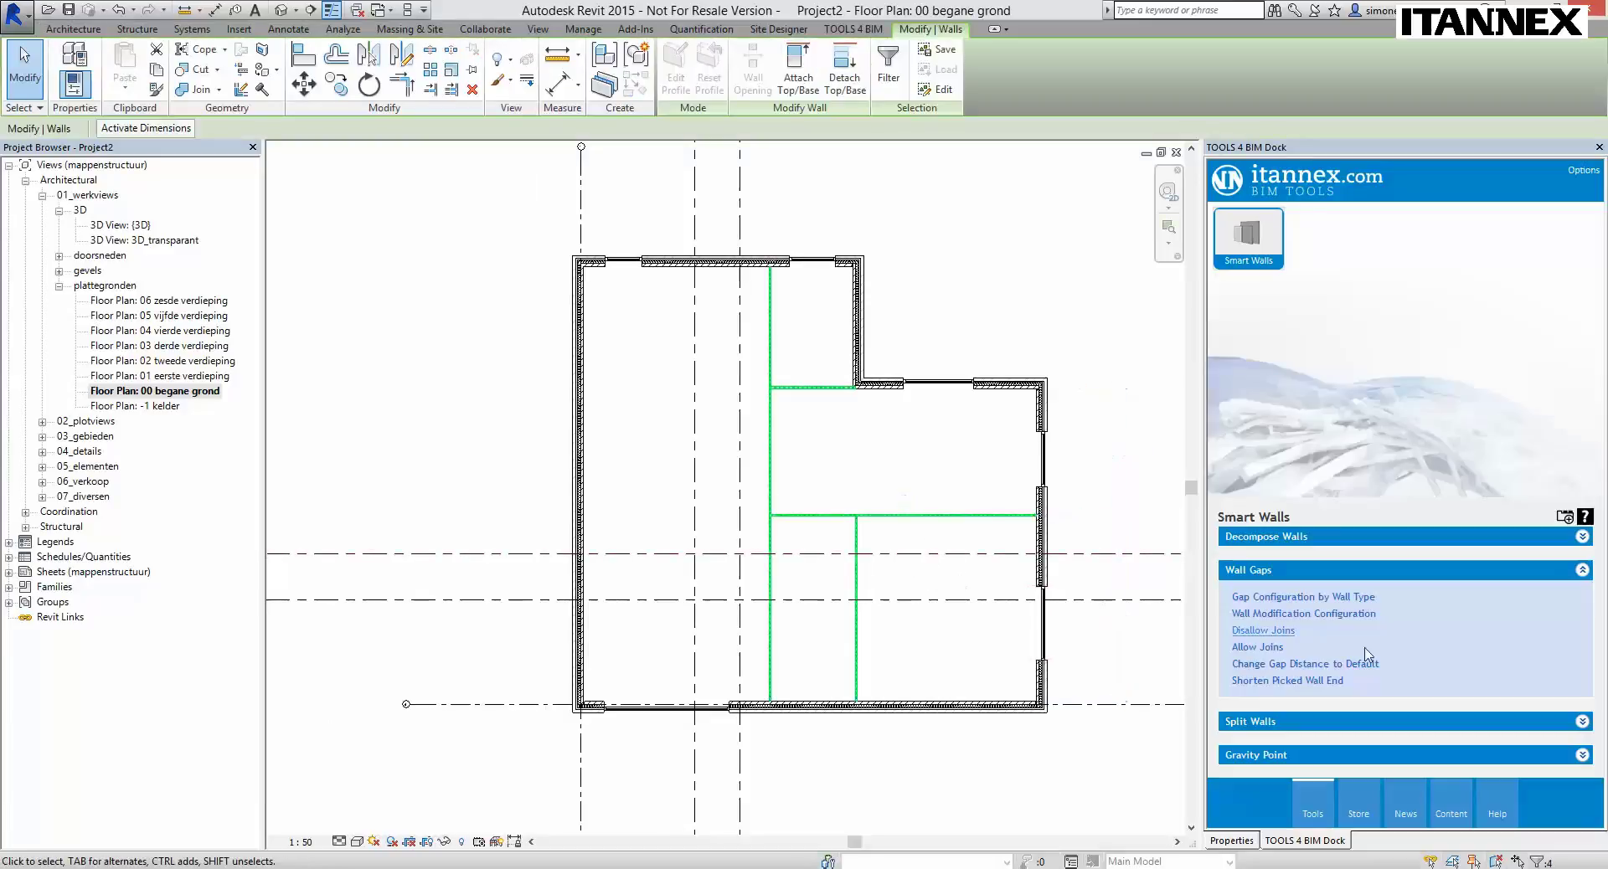
click(1267, 634)
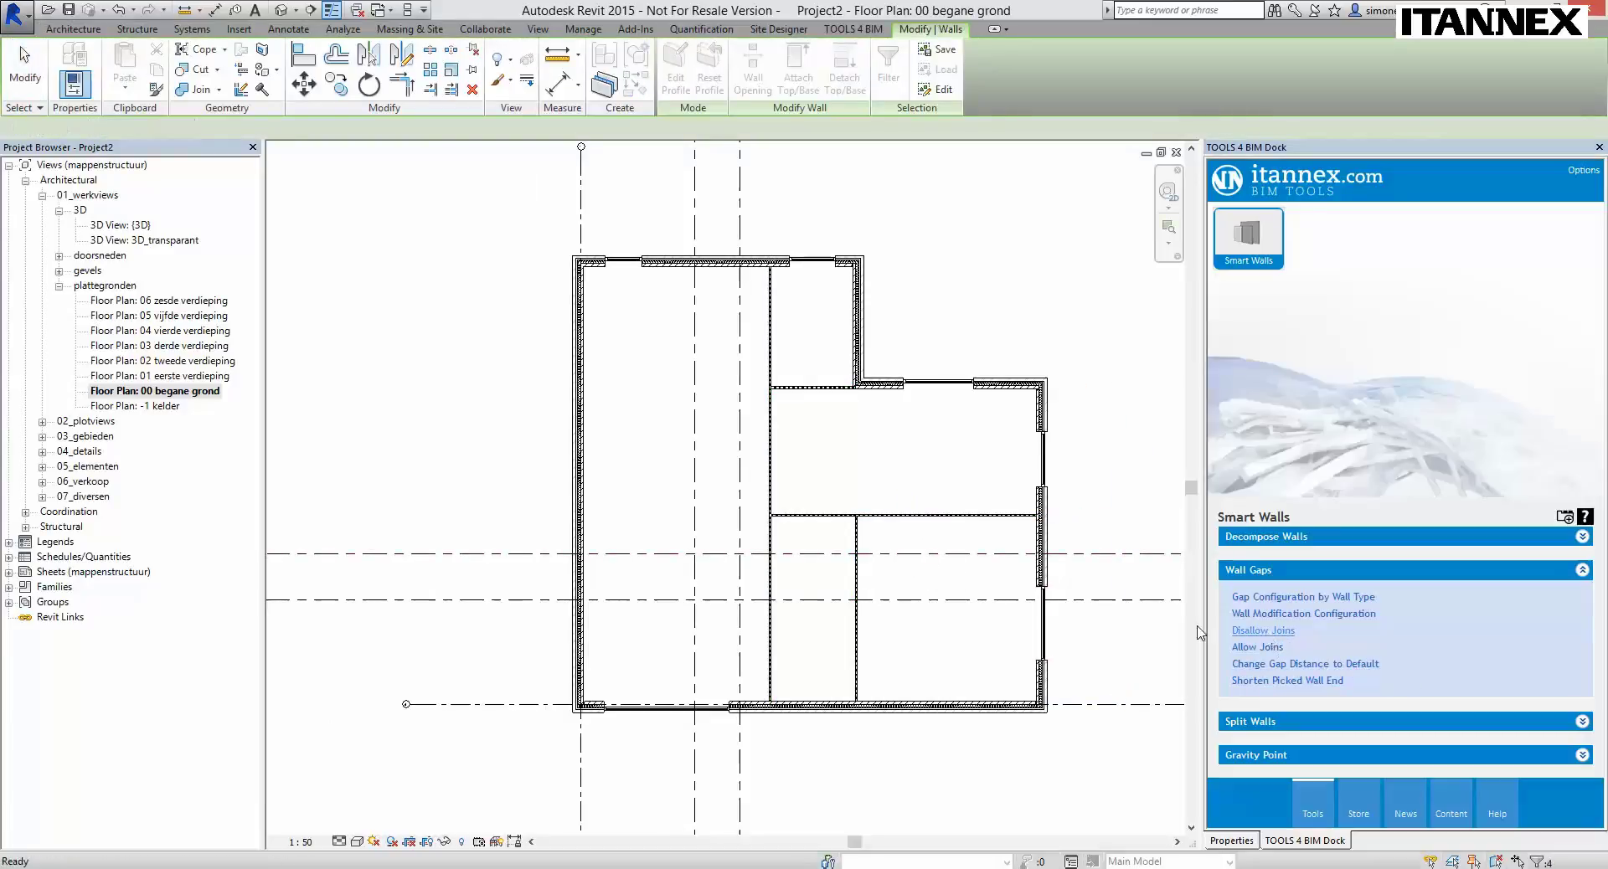
Select one interior wall and zoom in to check its end against the outer wall.
scroll(862, 706, up, 3)
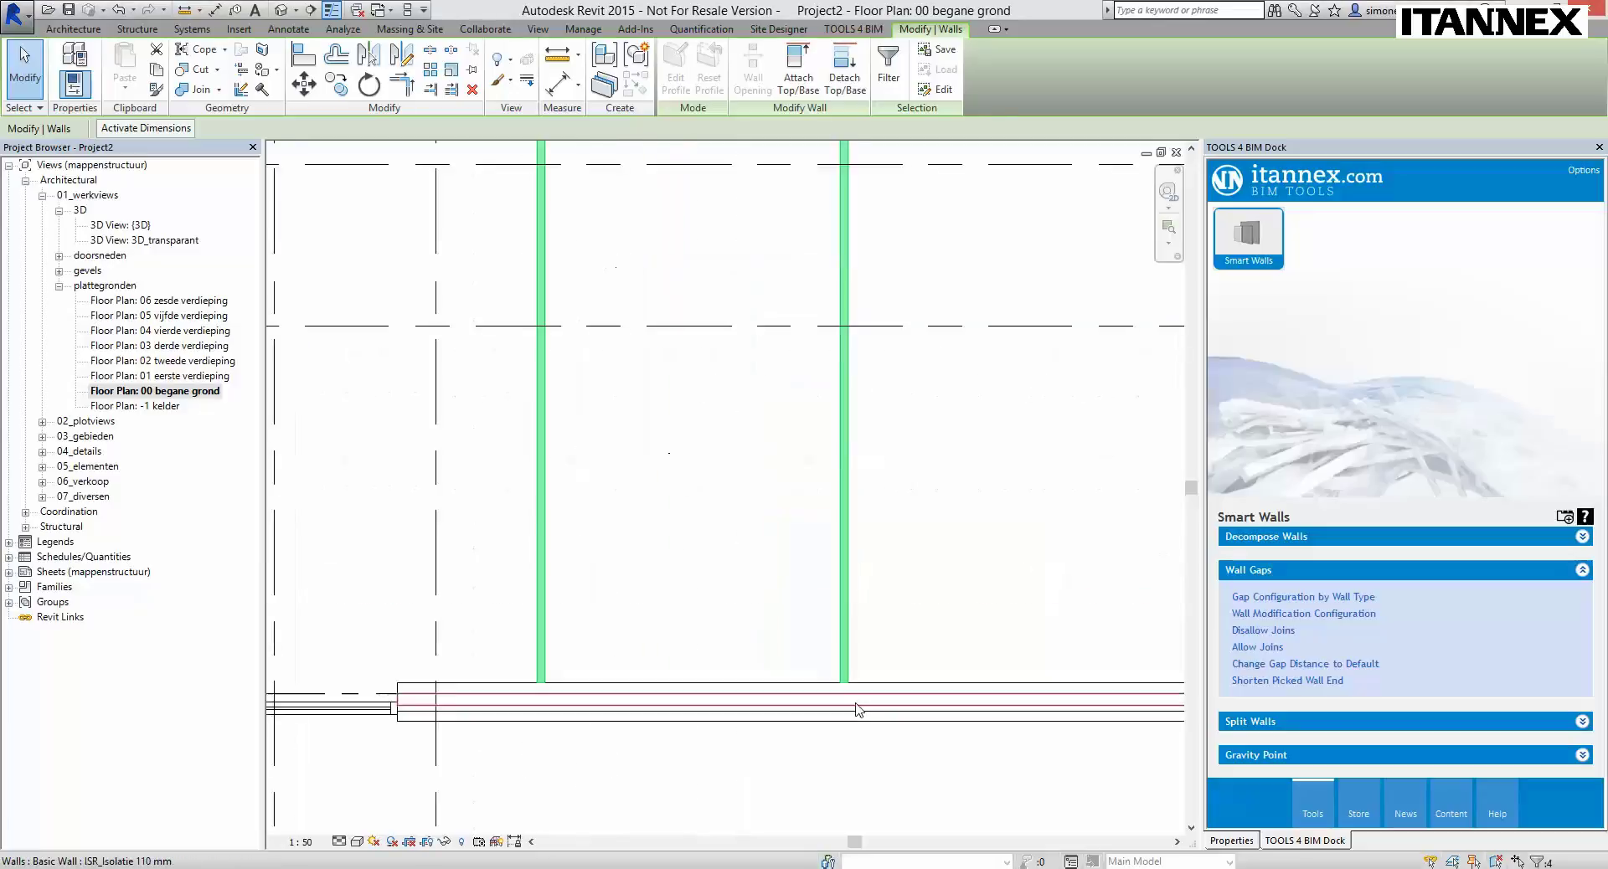
scroll(862, 705, up, 2)
click(842, 666)
scroll(847, 696, up, 2)
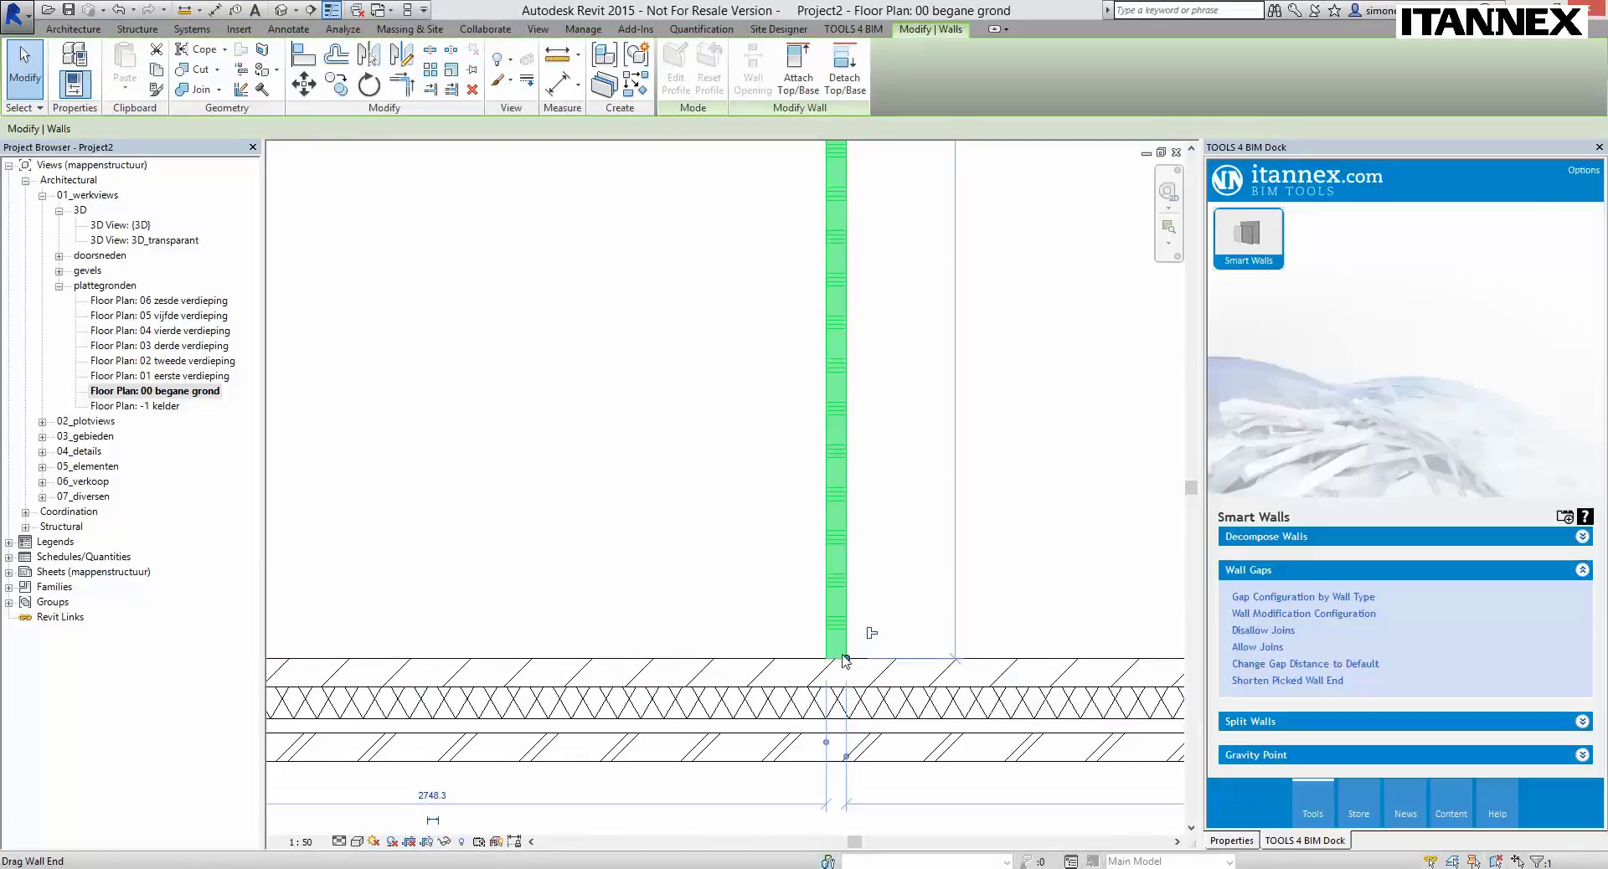
scroll(947, 666, down, 3)
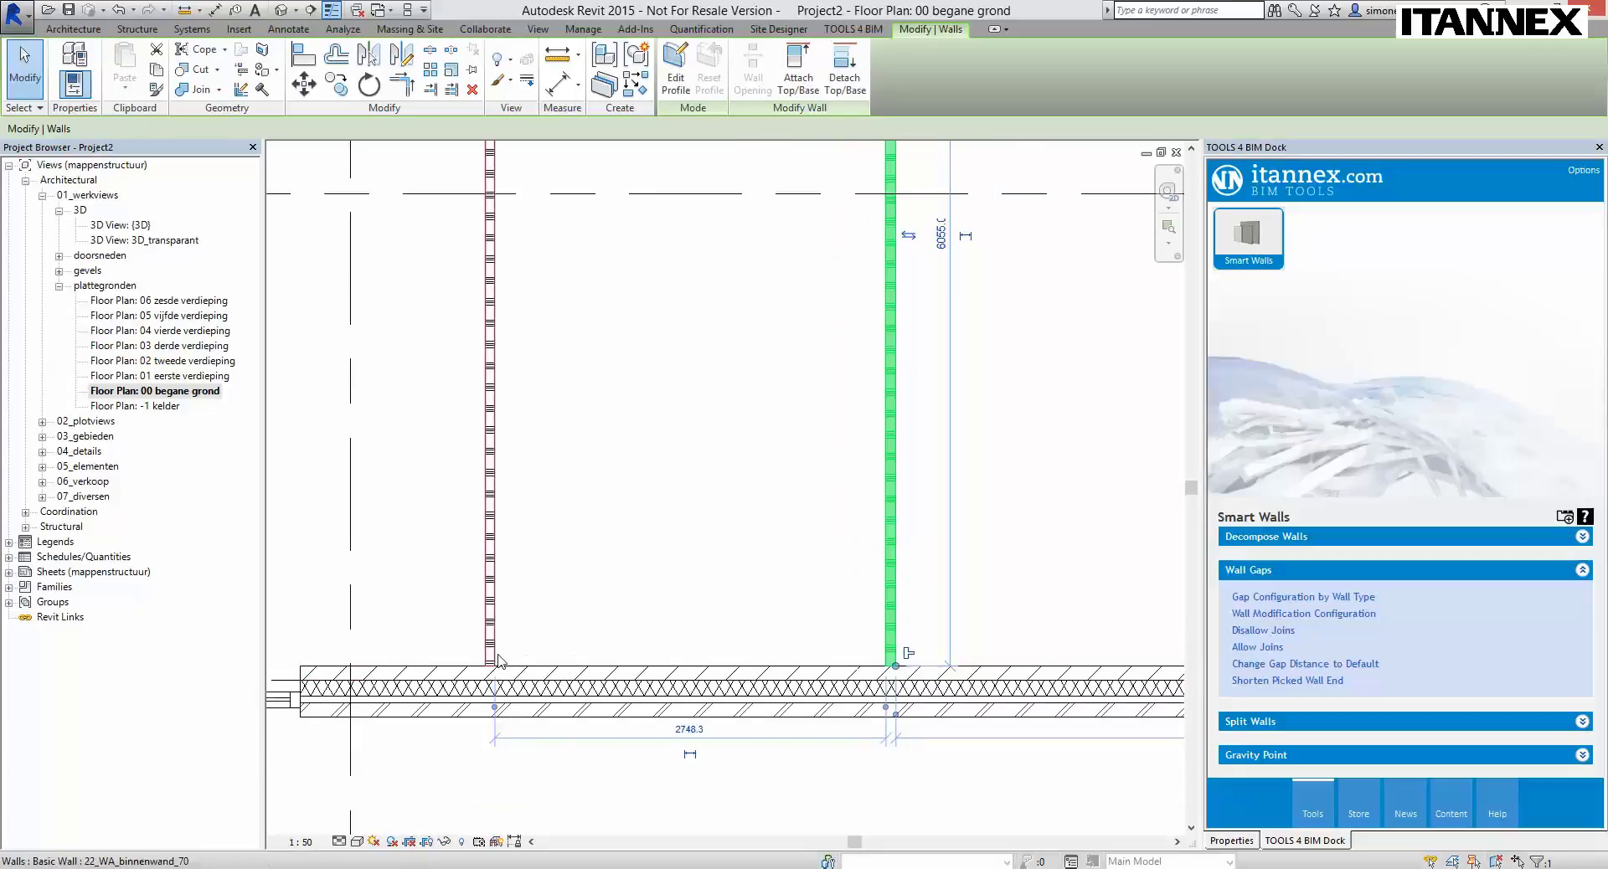
scroll(497, 660, up, 2)
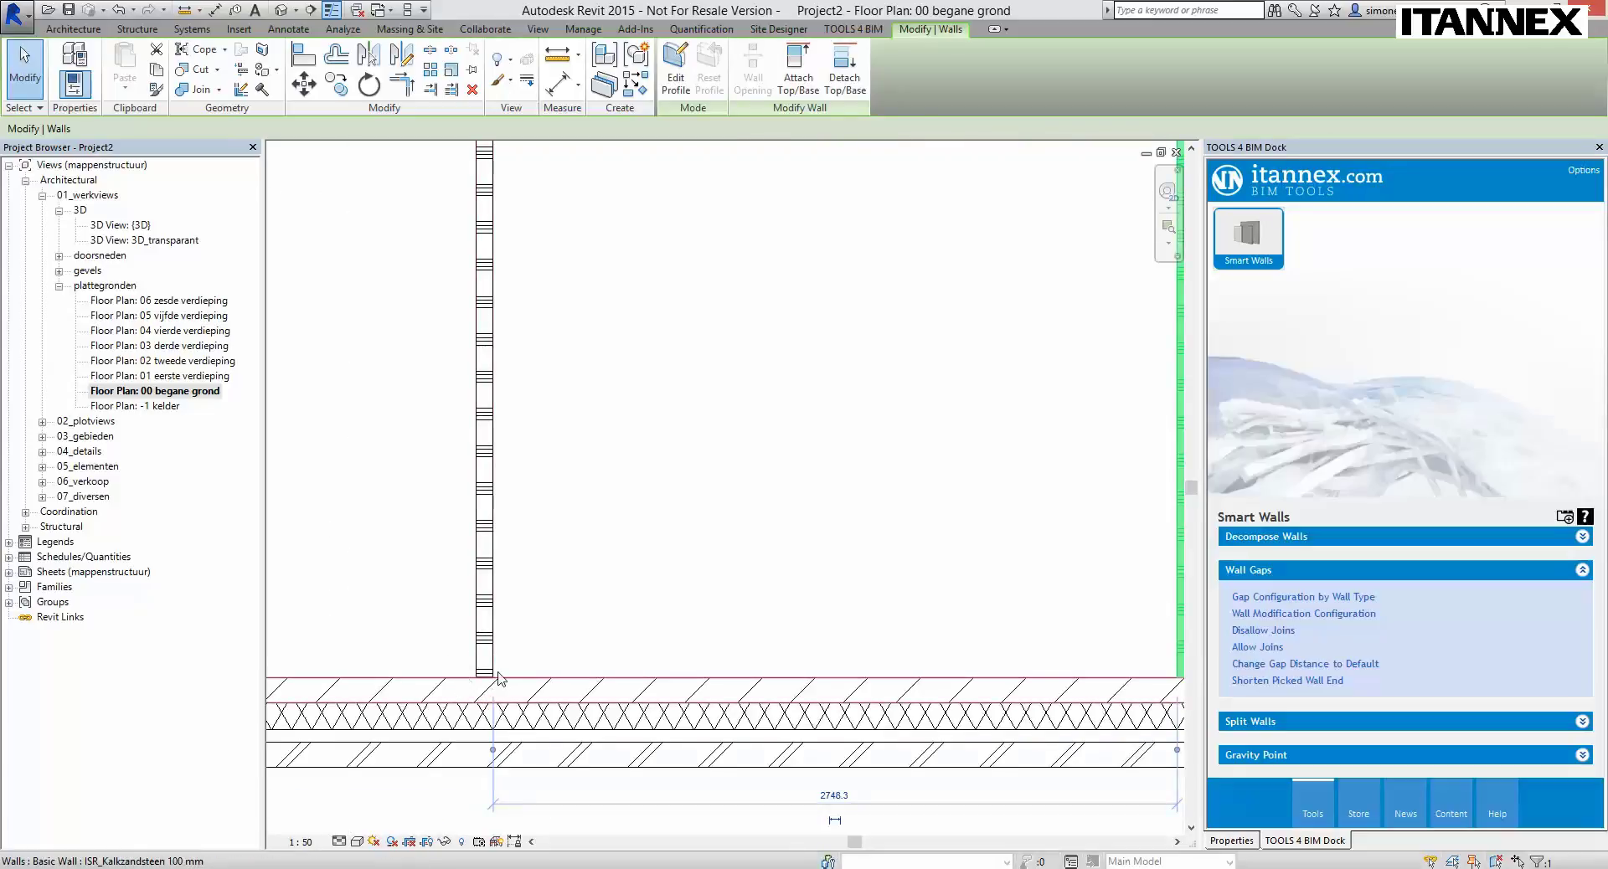
scroll(500, 678, down, 4)
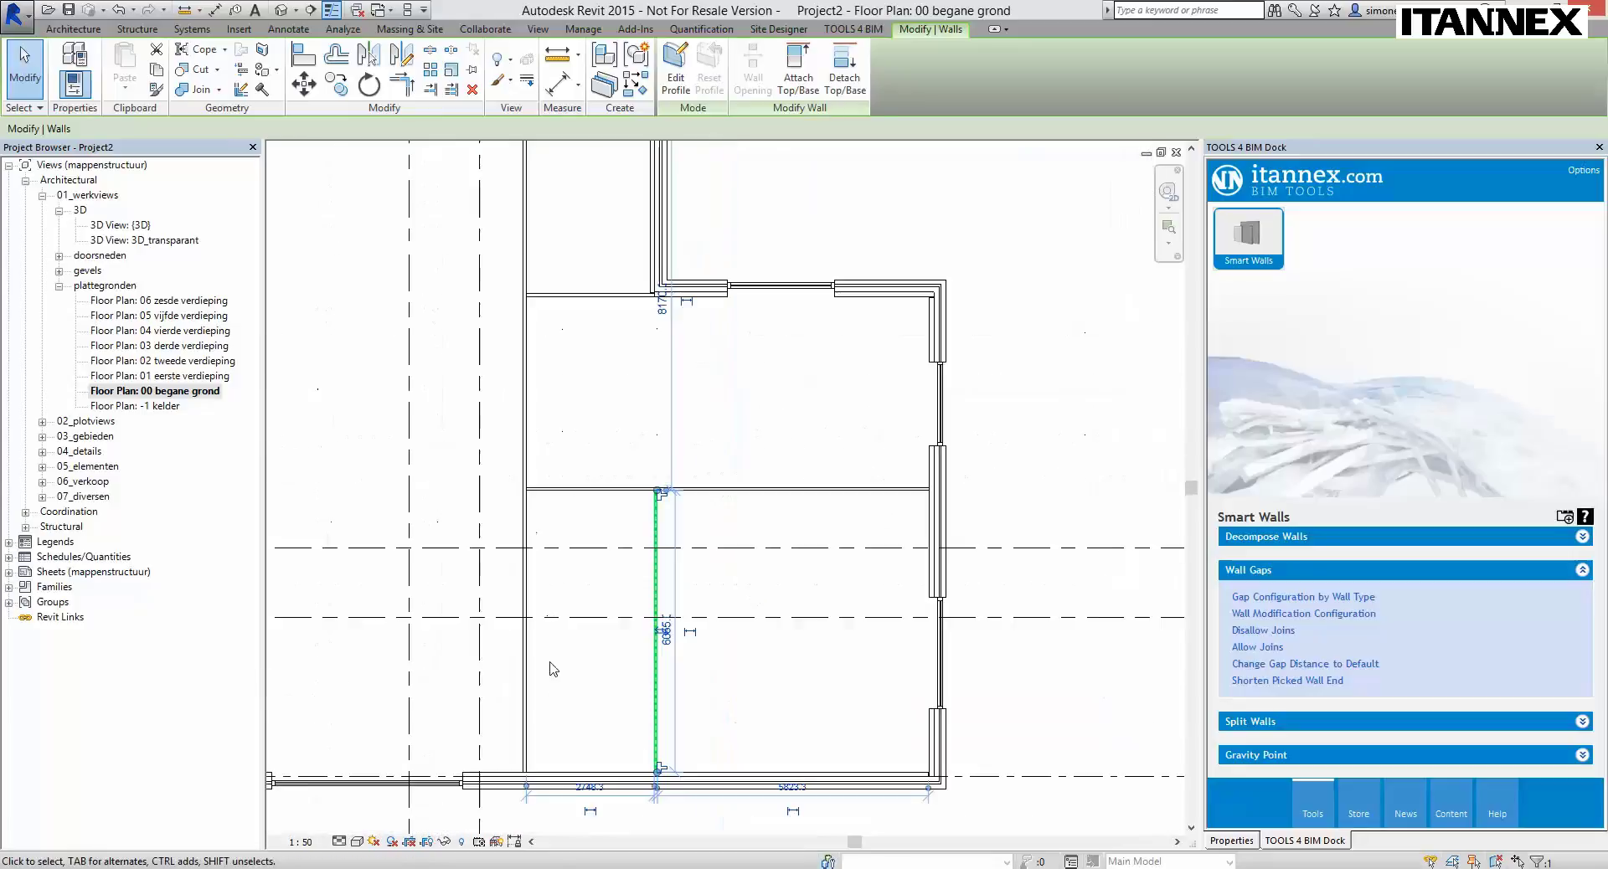